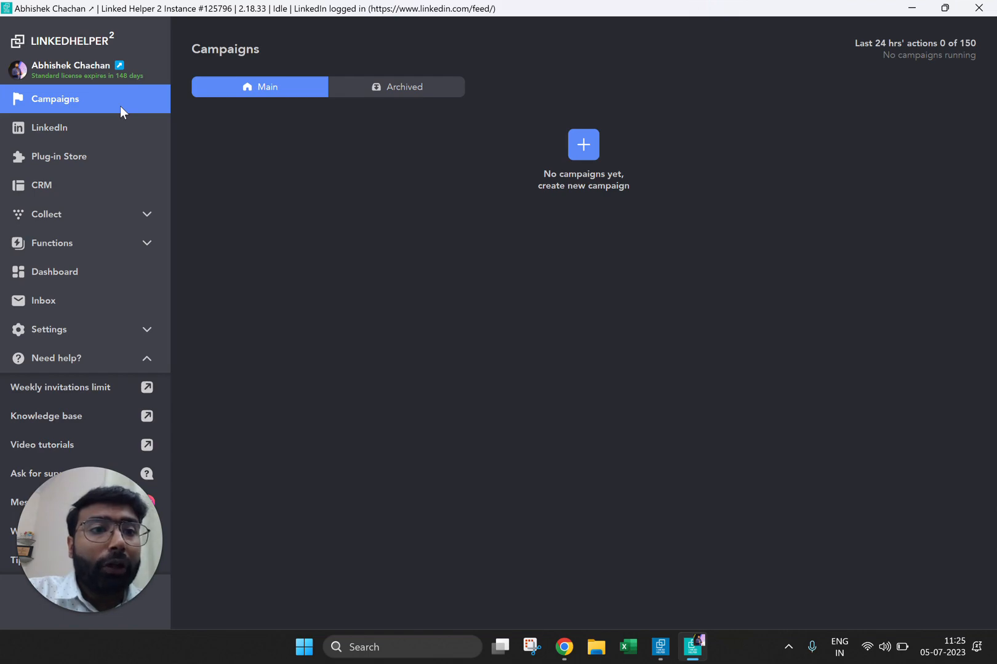
Step: Create a new campaign named "Organisation" from the Organizations extractor template
click(581, 153)
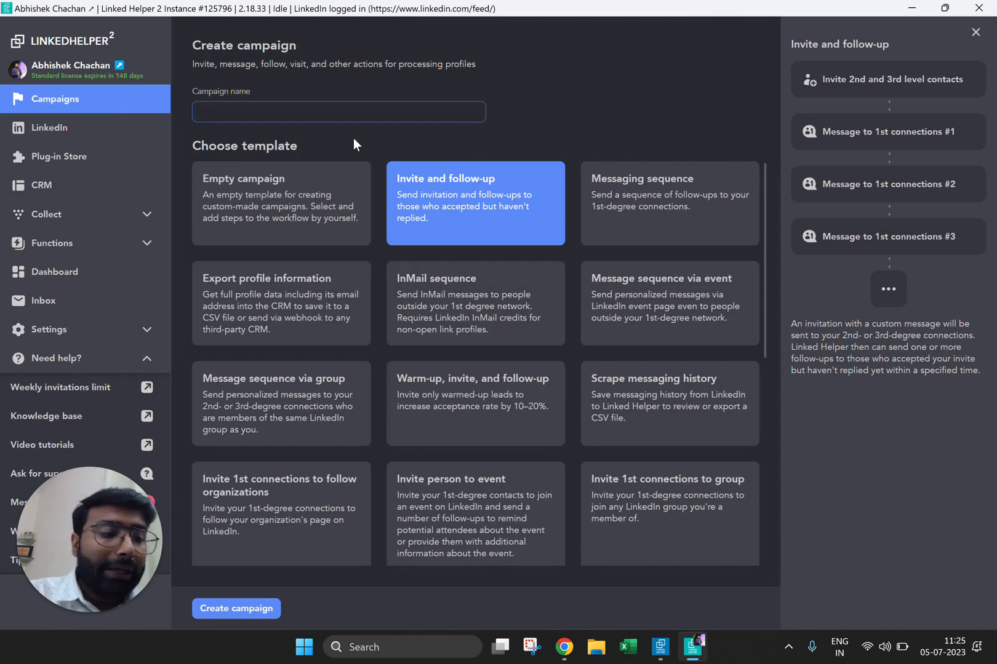
text(Orgn)
key(BackSpace)
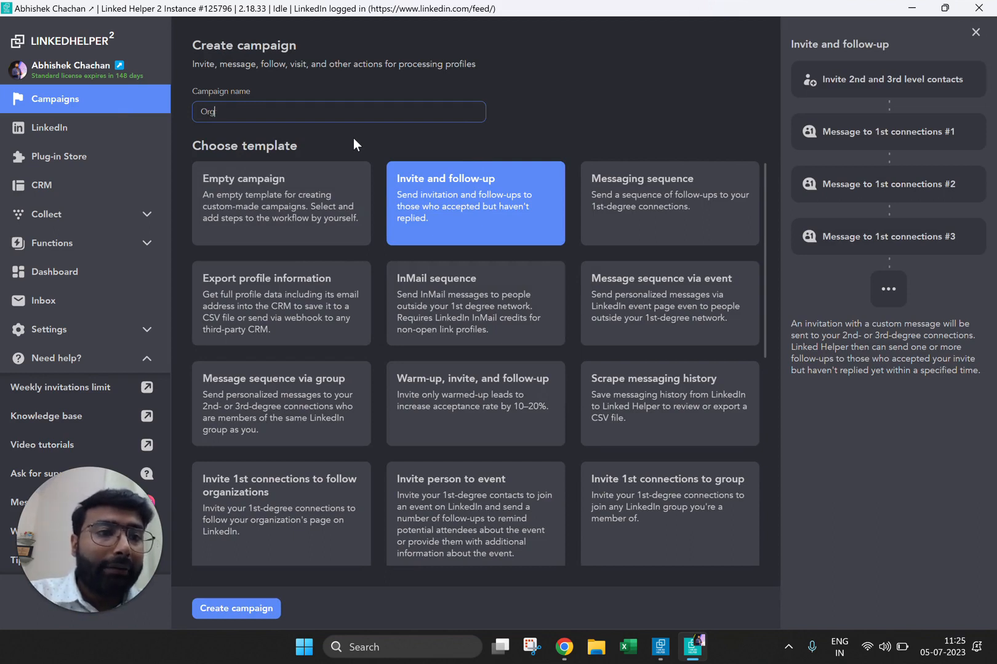
text(anisation)
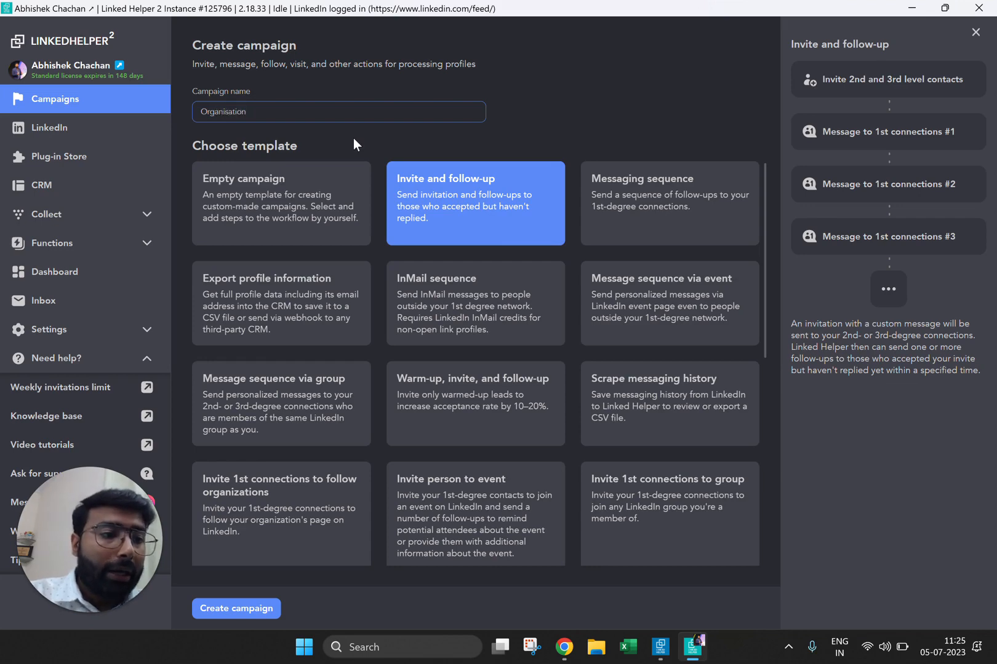
scroll(380, 194, down, 10)
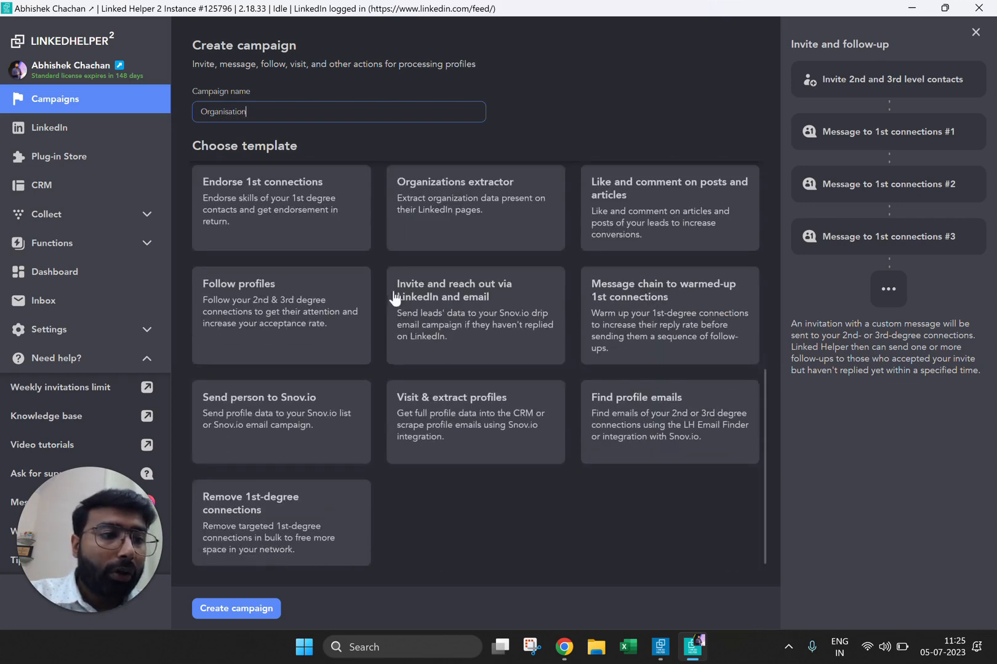
click(445, 180)
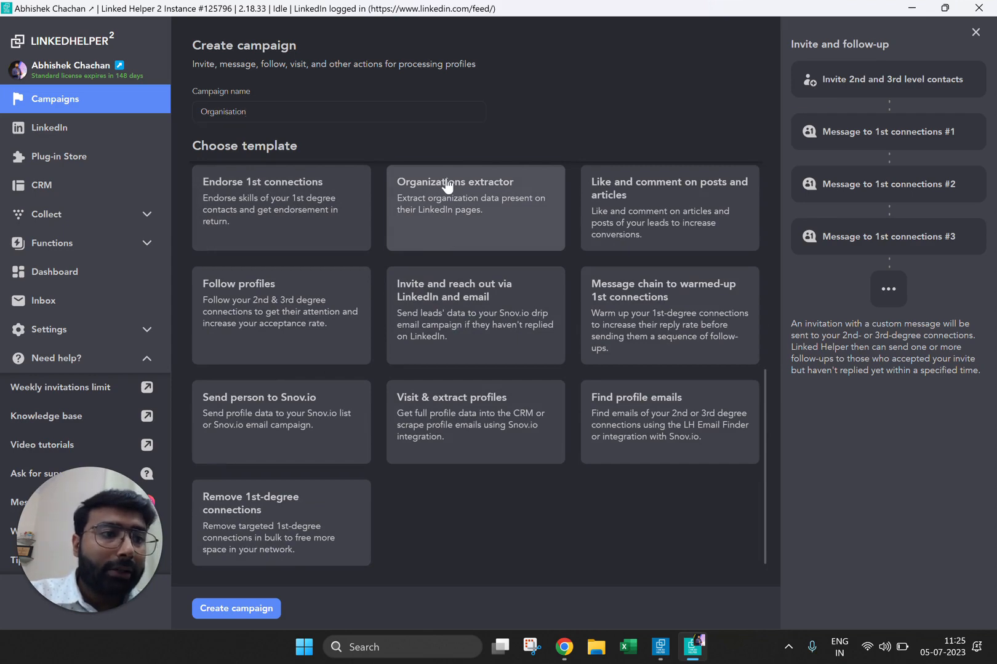
click(259, 605)
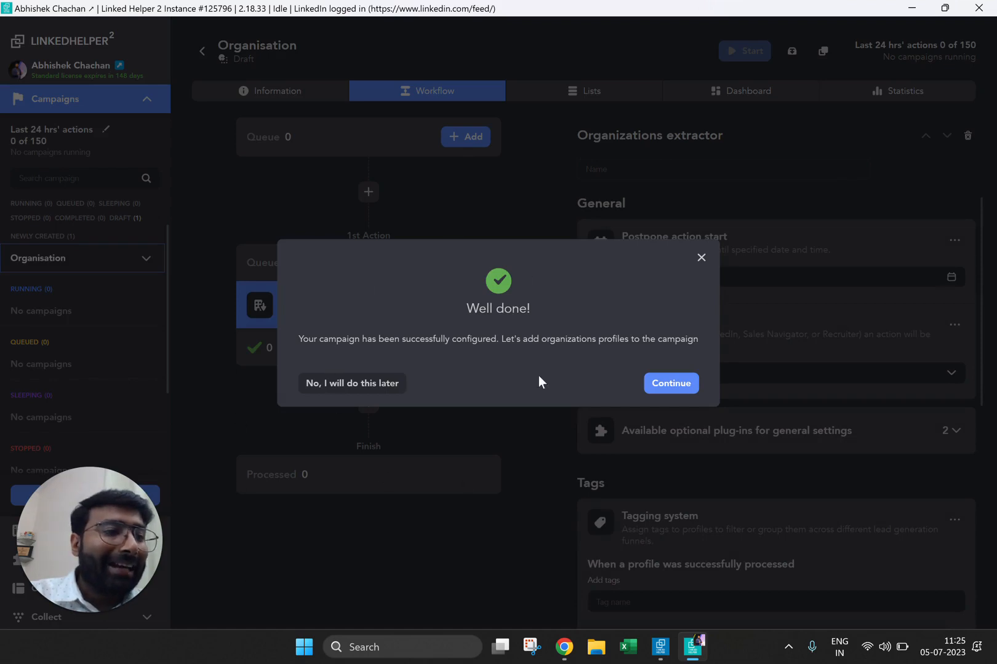
Step: Set the campaign's profile source to the LinkedIn website's Organizations page and load that page for collecting
click(672, 384)
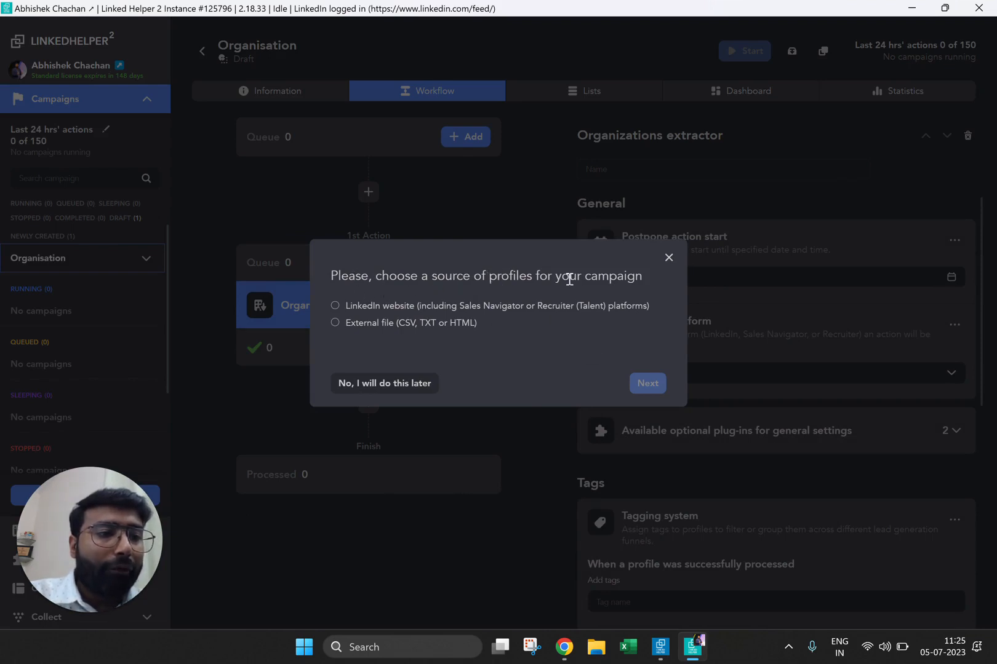
click(383, 307)
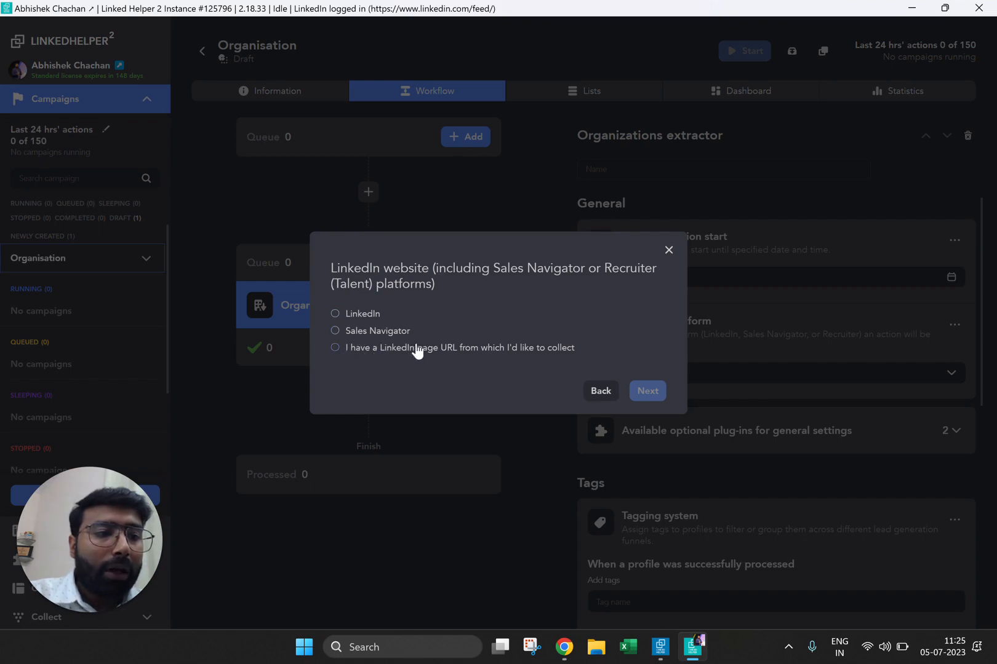
click(373, 315)
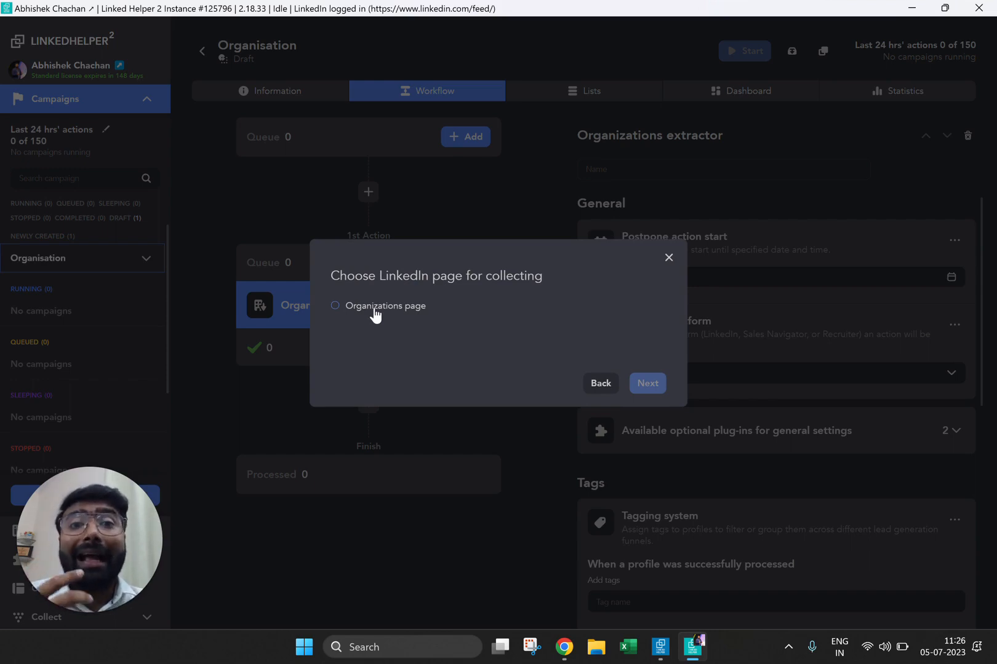
click(374, 308)
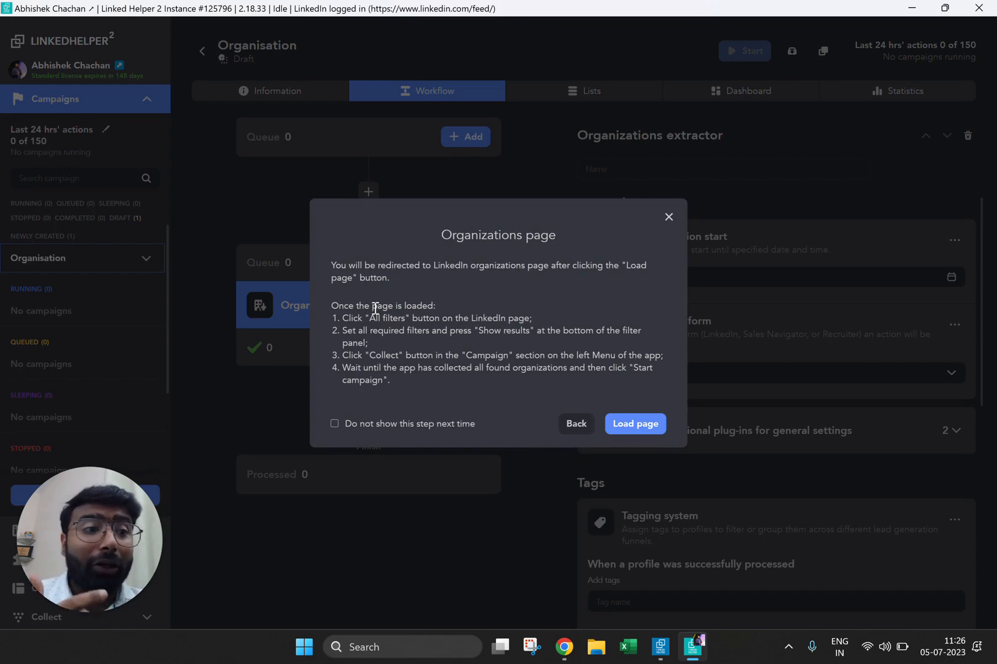
click(626, 422)
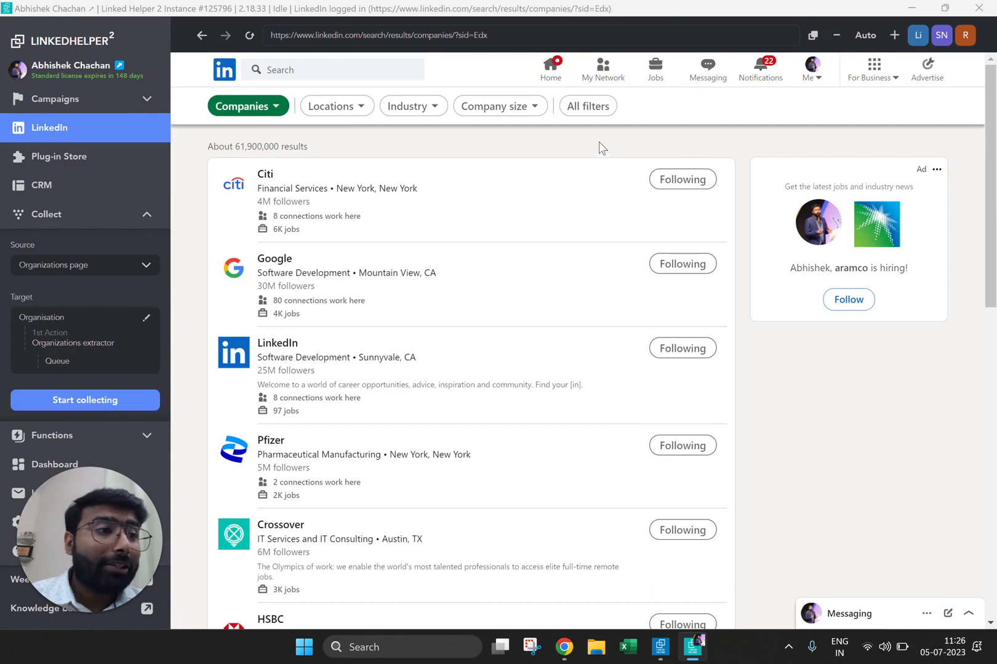
Step: Add California, United States as a location filter for the company search
click(601, 118)
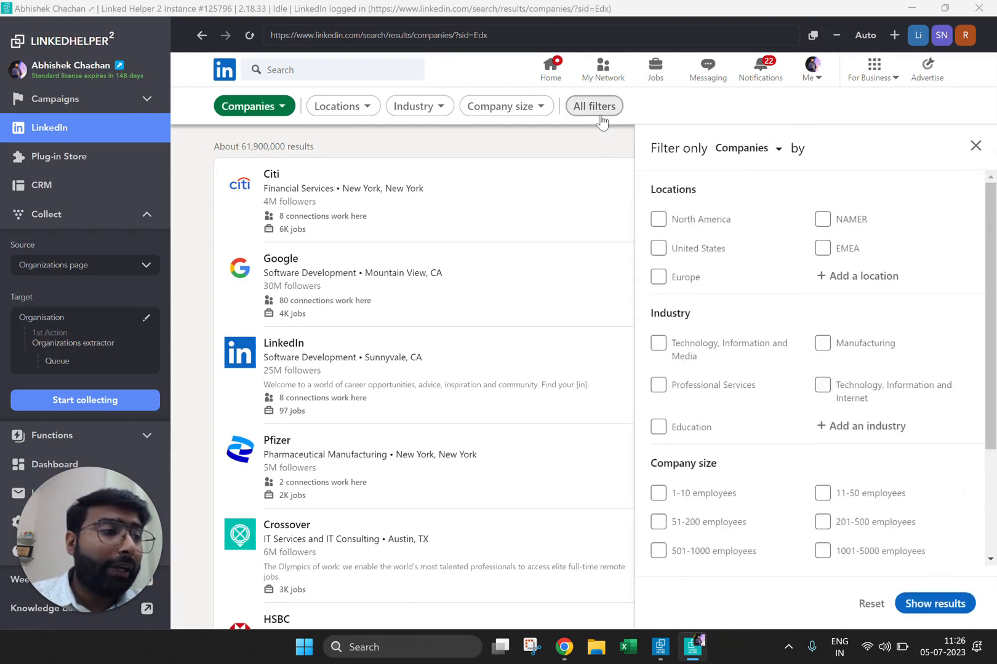
click(819, 276)
text(cslit)
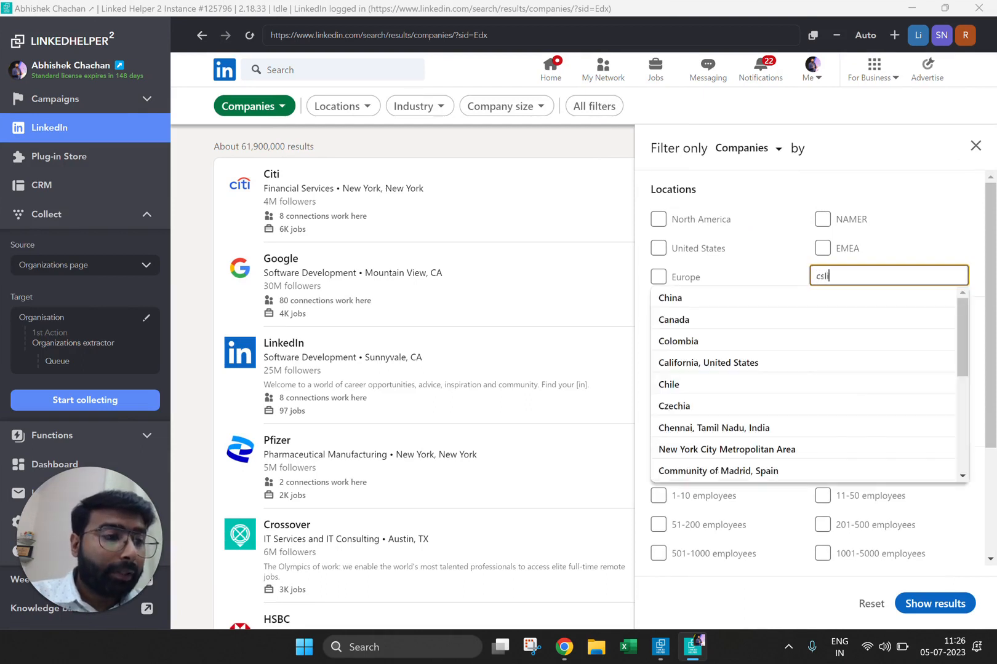
key(BackSpace)
key(BackSpace)
key(BackSpace)
key(BackSpace)
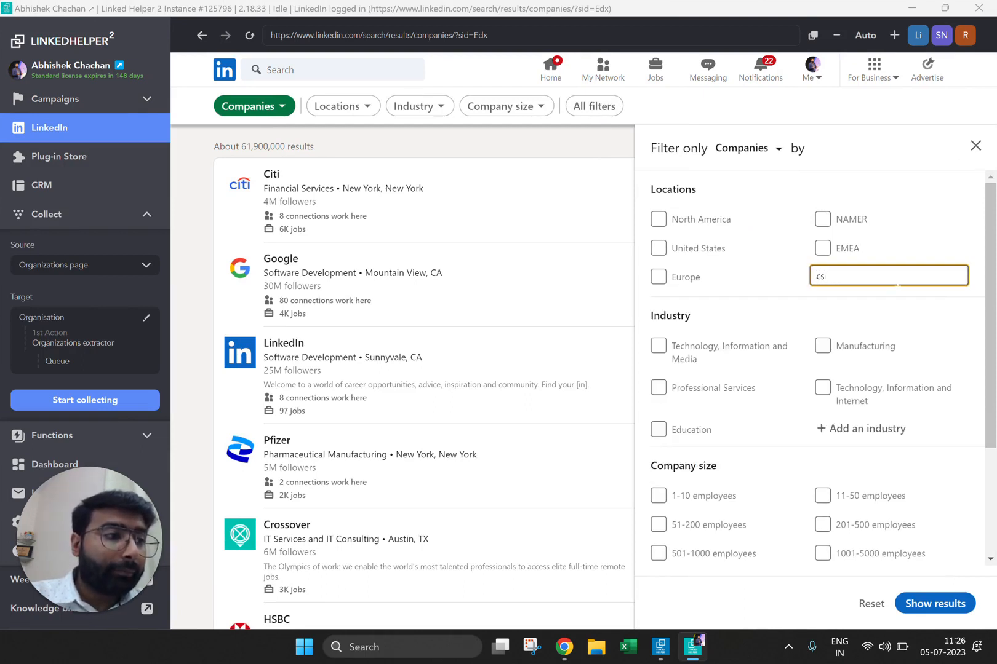
text(ali)
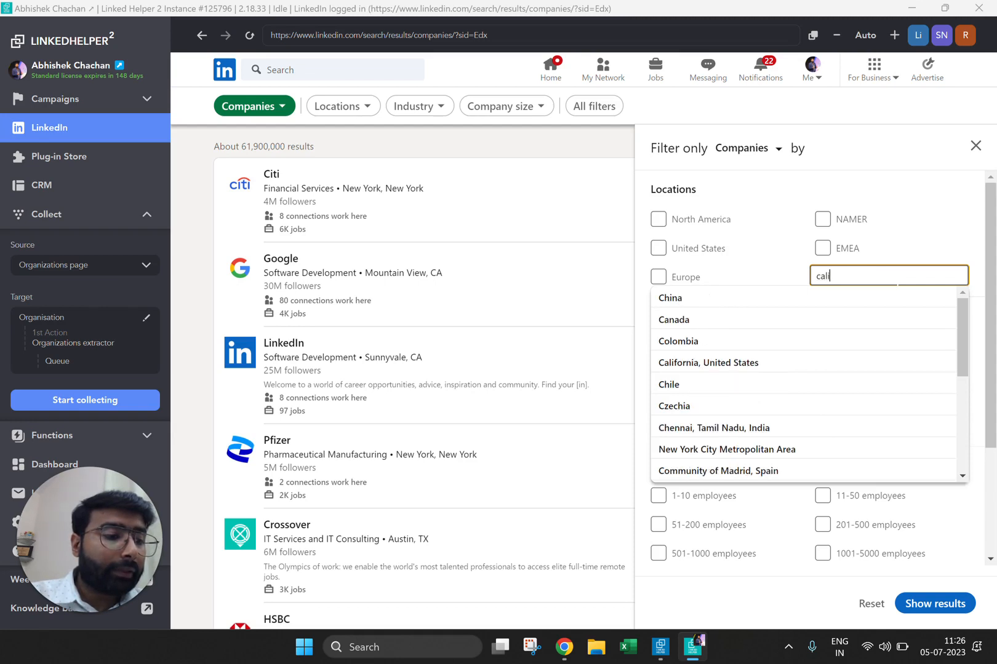
text(for)
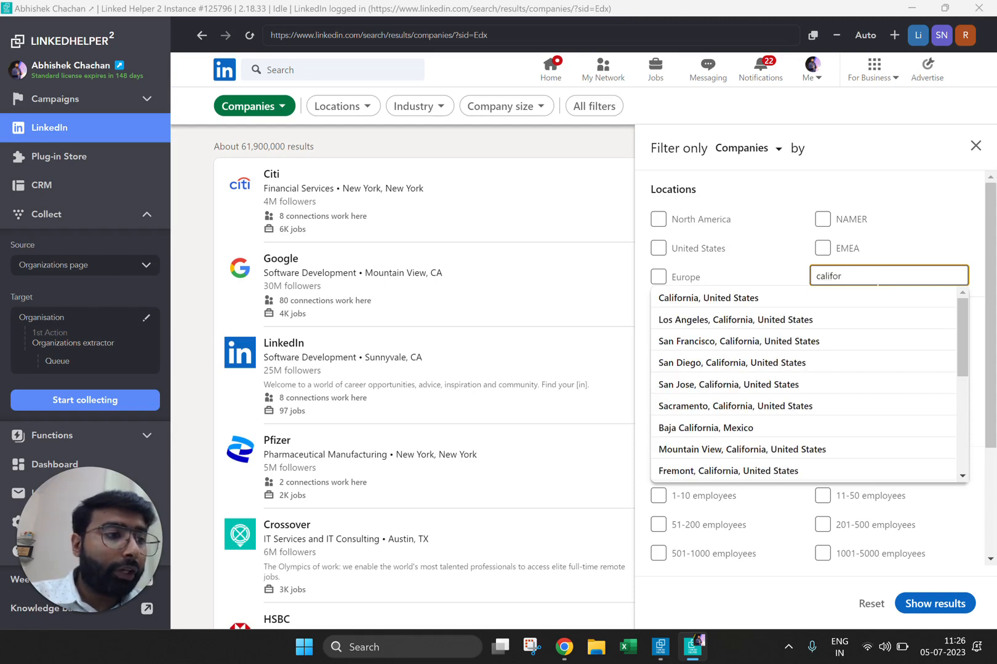
click(871, 299)
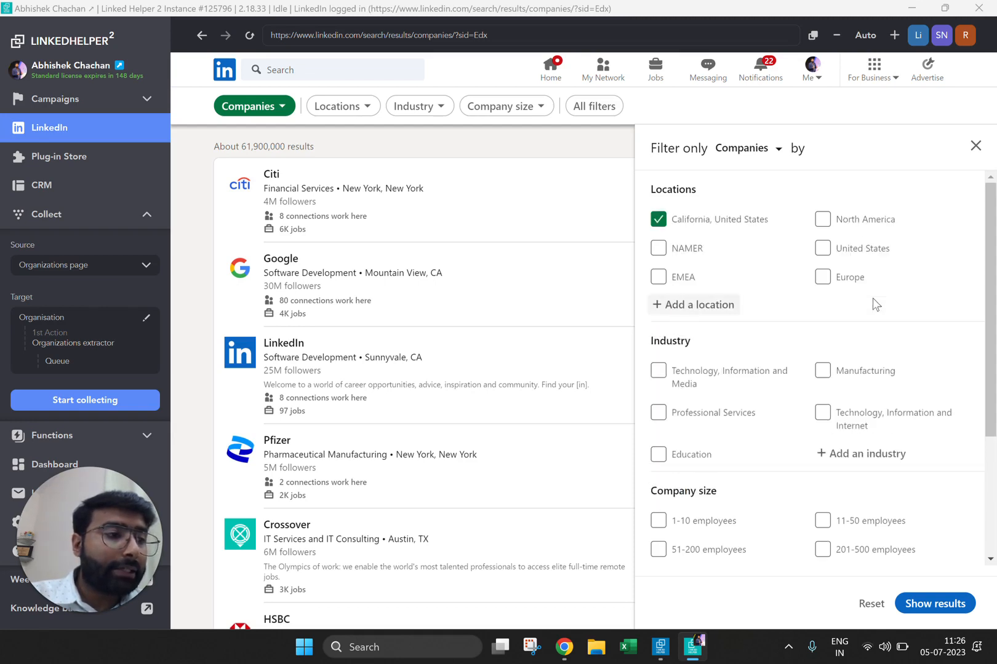
Step: Add Furniture and Home Furnishings Manufacturing as an industry filter for the company search
click(853, 458)
text(furnitu)
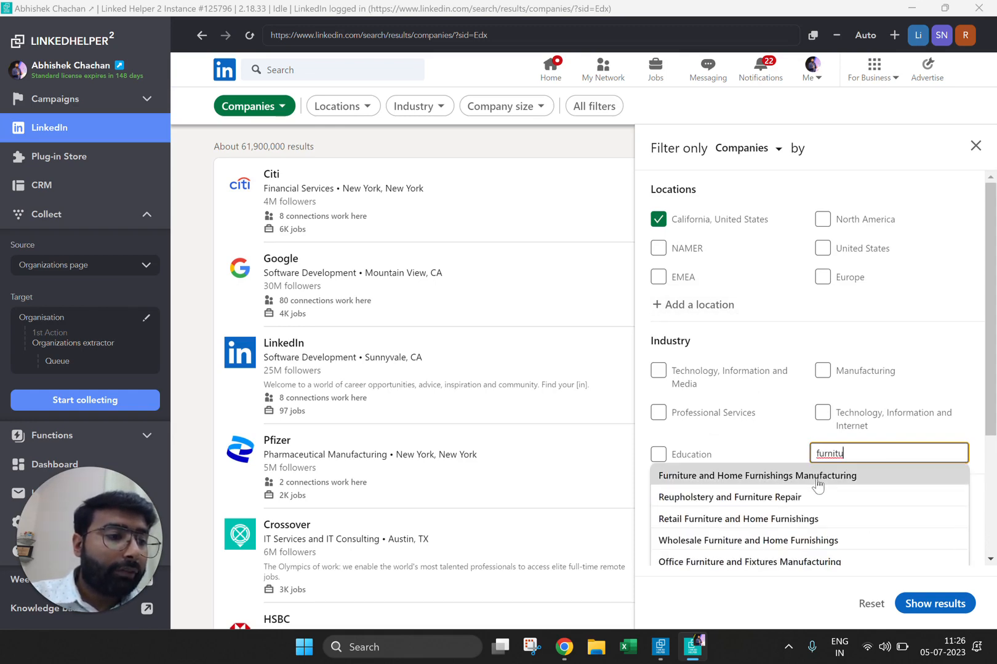
click(817, 483)
Step: Limit the company size to 501-1000 employees and show the filtered company results
scroll(818, 484, down, 3)
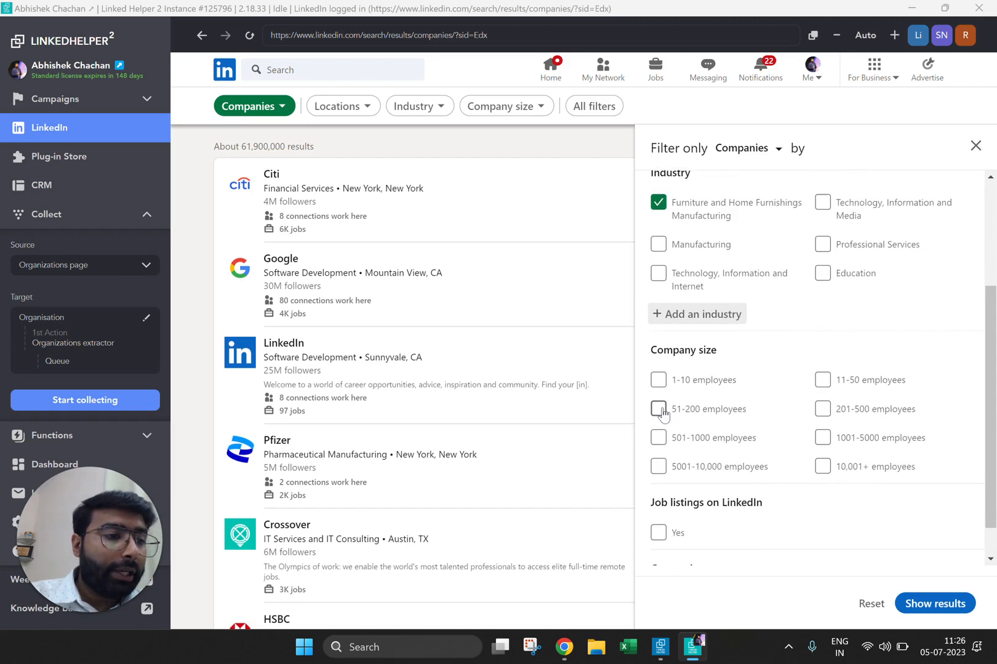
click(658, 438)
scroll(658, 434, down, 1)
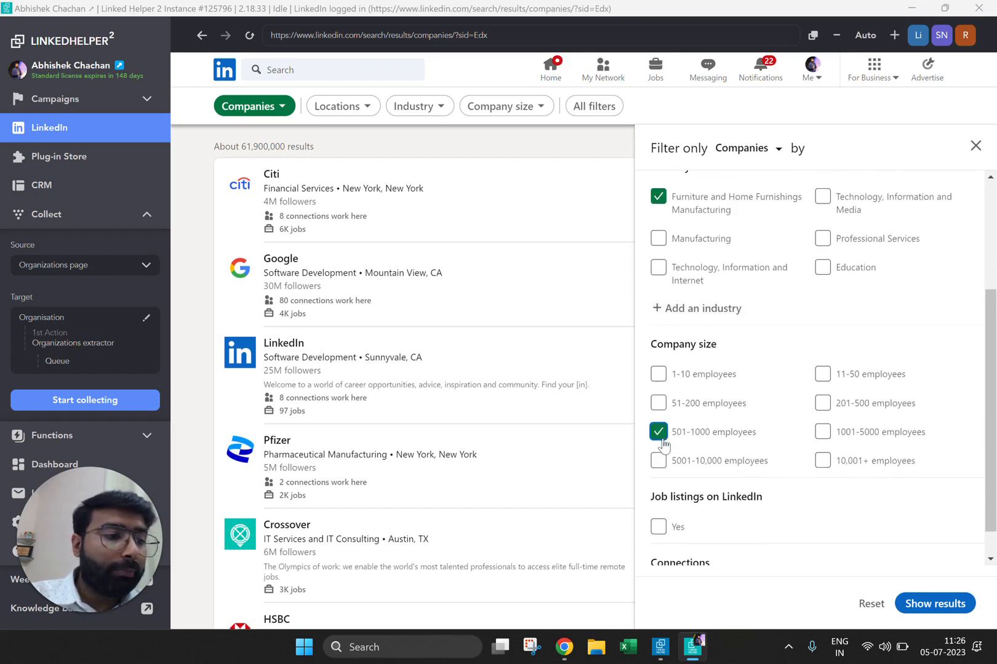
click(953, 608)
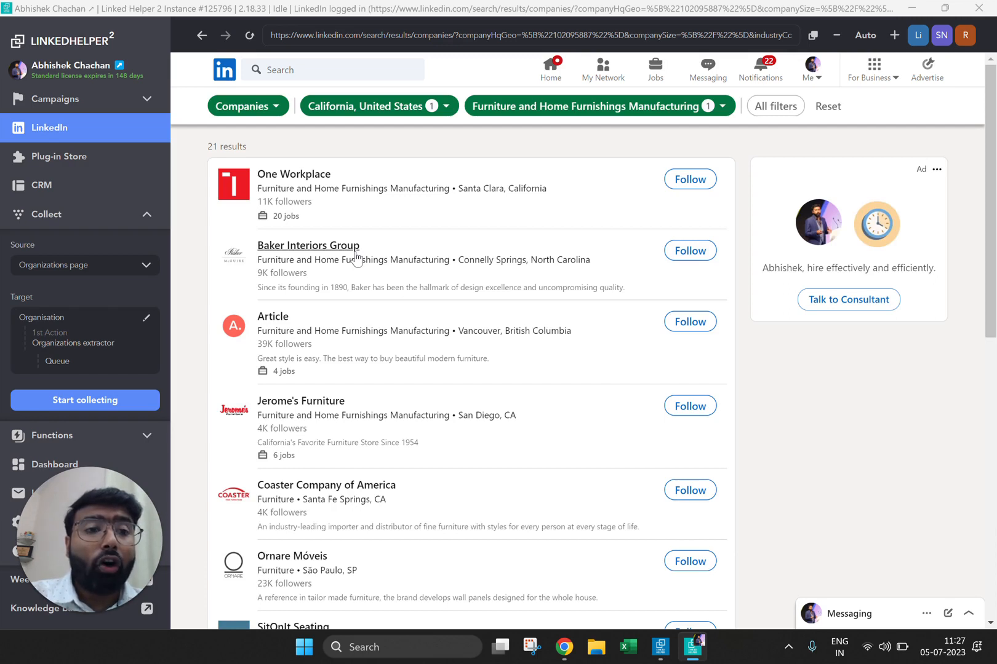
Step: Collect the filtered companies into the Organisation campaign's queue and stop the collecting
click(97, 401)
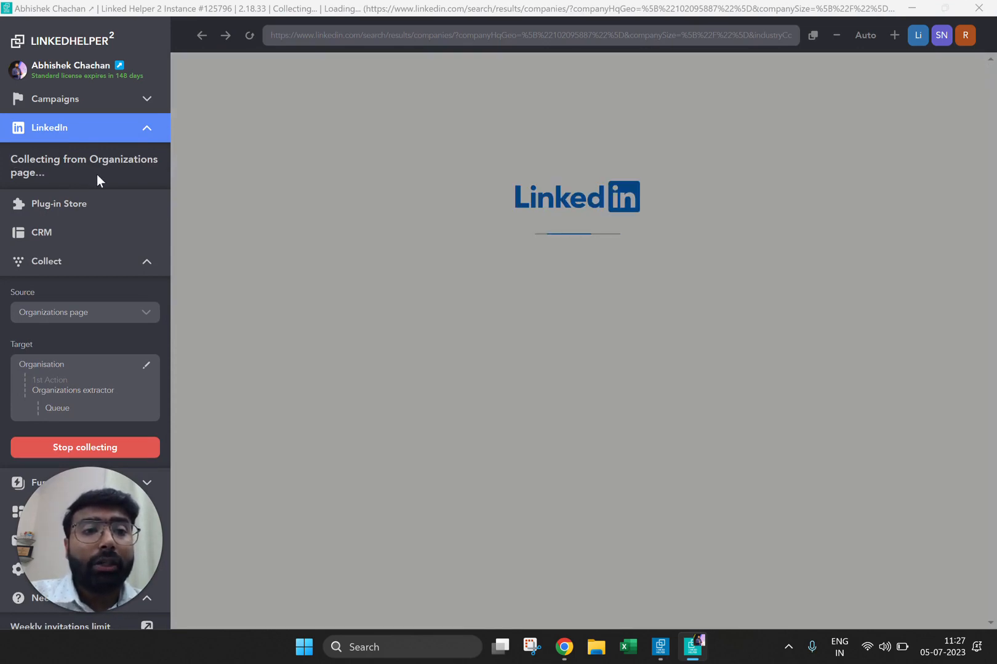
scroll(102, 345, down, 3)
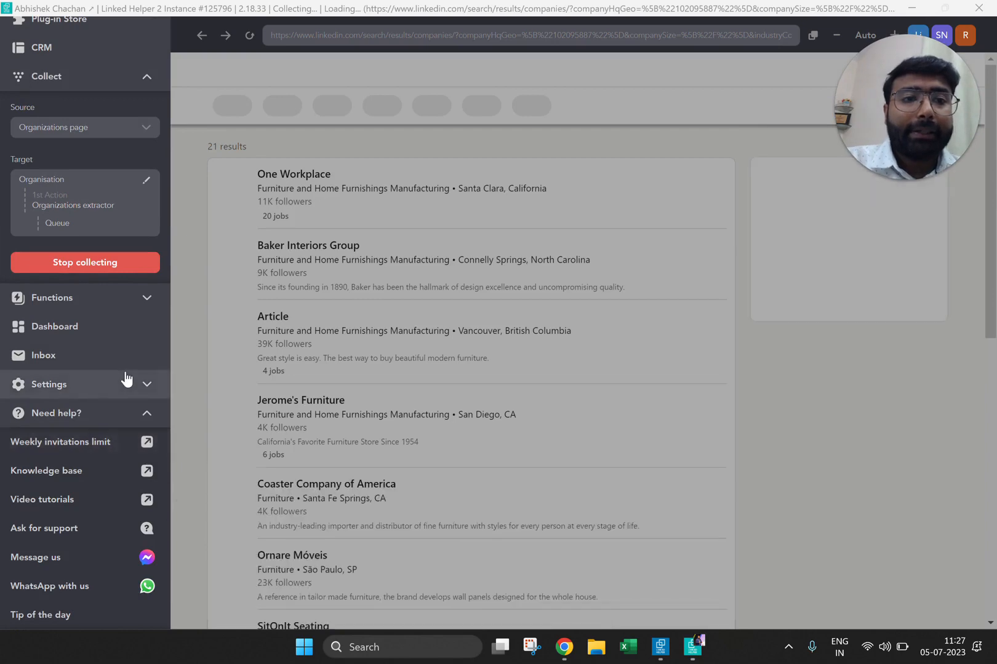
scroll(125, 383, up, 3)
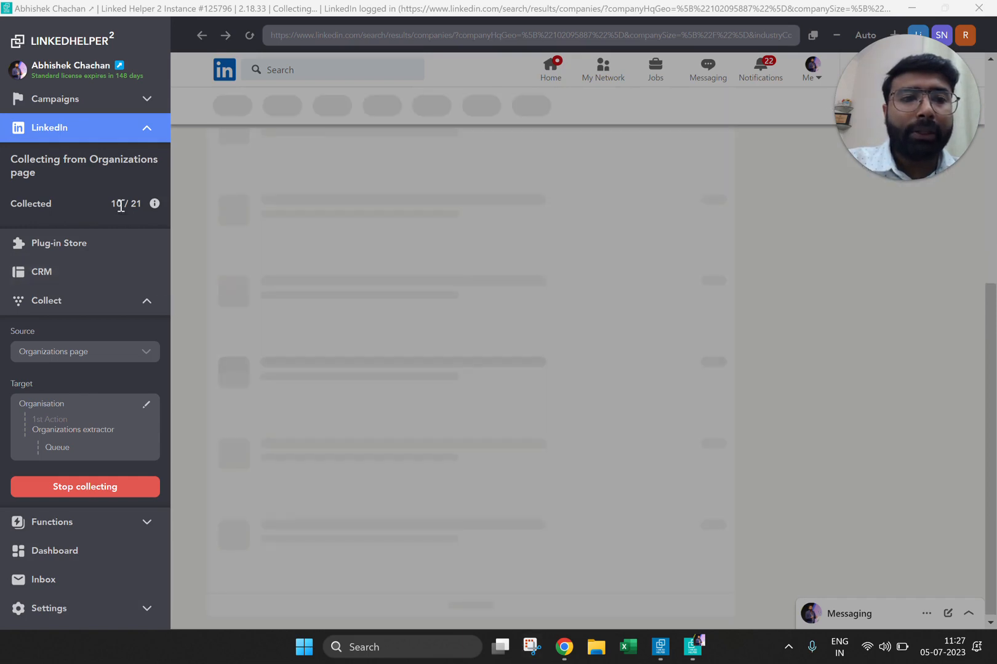
click(102, 486)
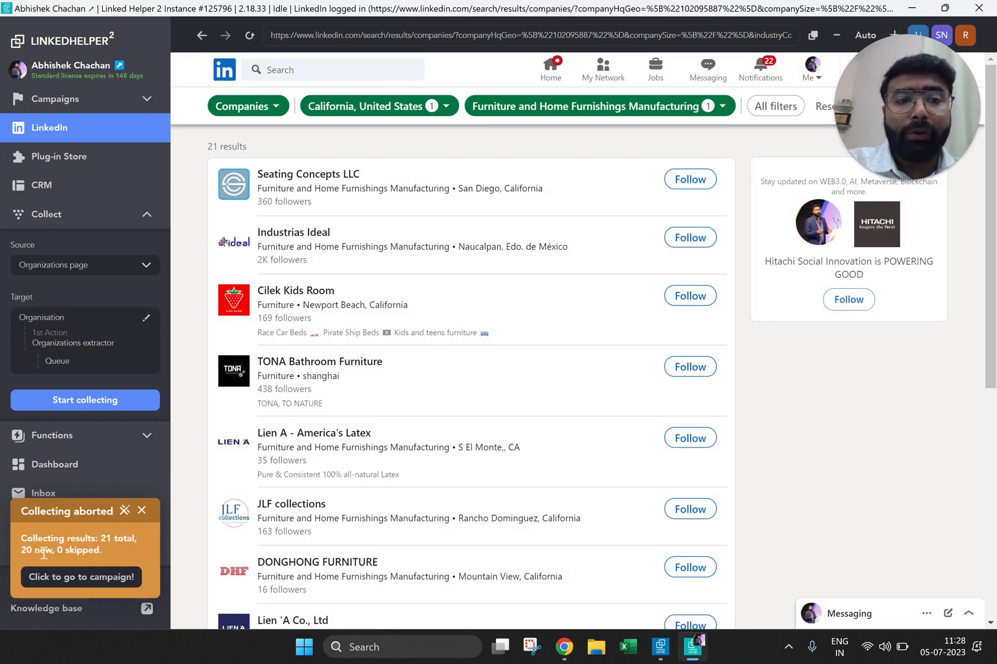
Step: Go to the Organisation campaign and examine the list of organizations in its queue
click(65, 578)
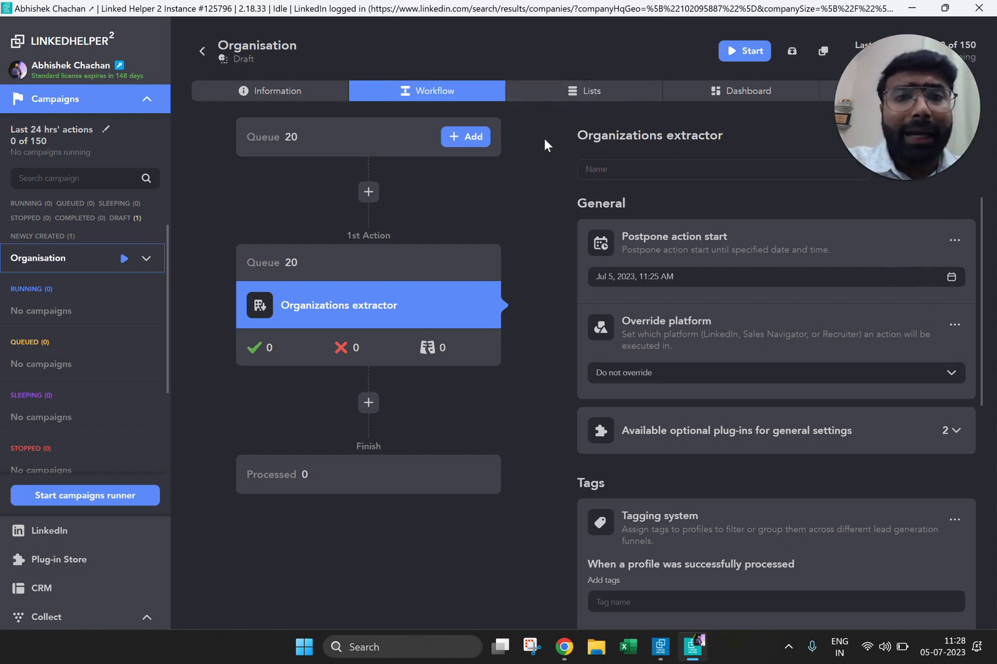
click(568, 93)
scroll(509, 297, down, 5)
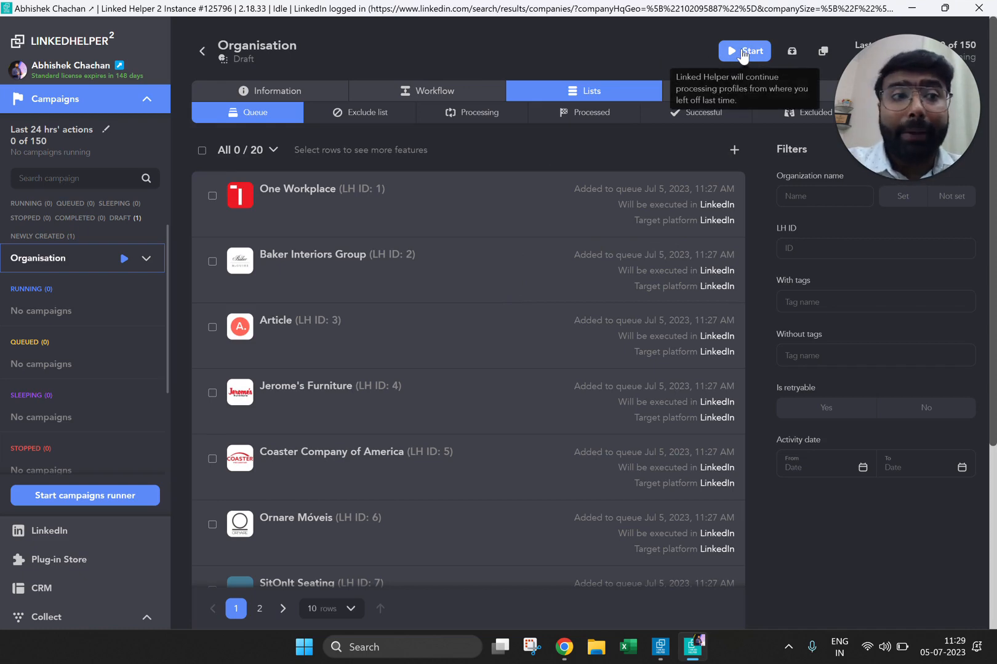
Step: Examine the source options for adding organizations to the campaign's queue, especially uploading LinkedIn organization URLs from a file or pasted text
click(381, 90)
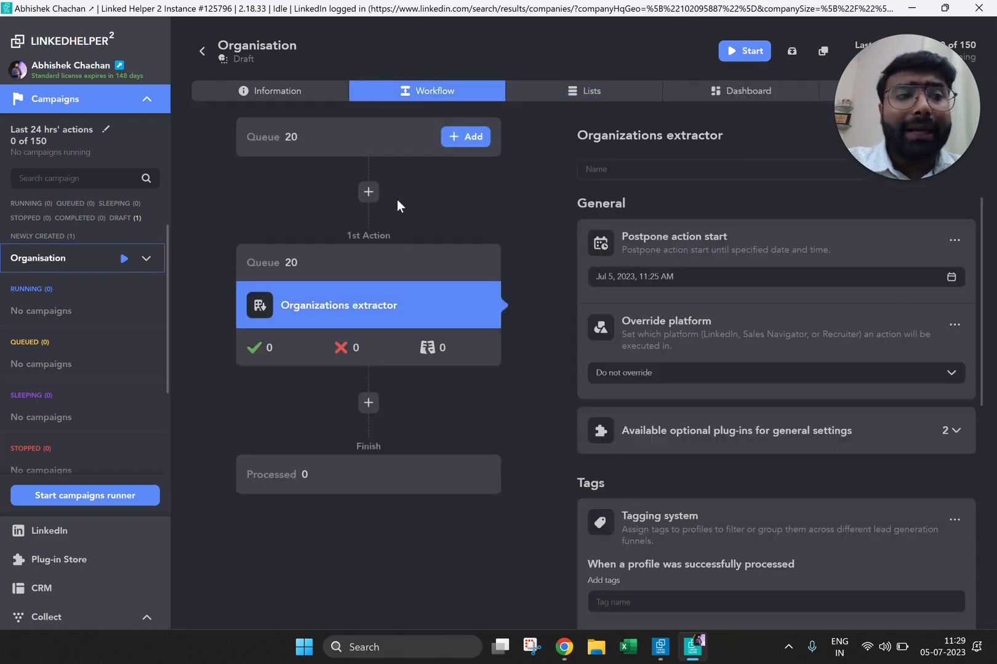
click(467, 139)
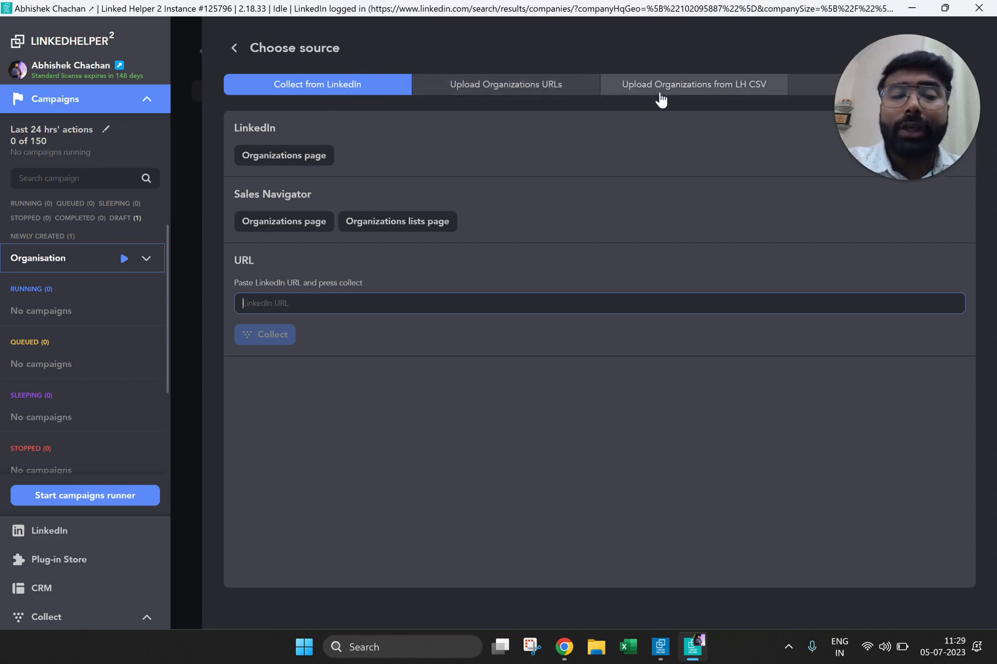
click(528, 83)
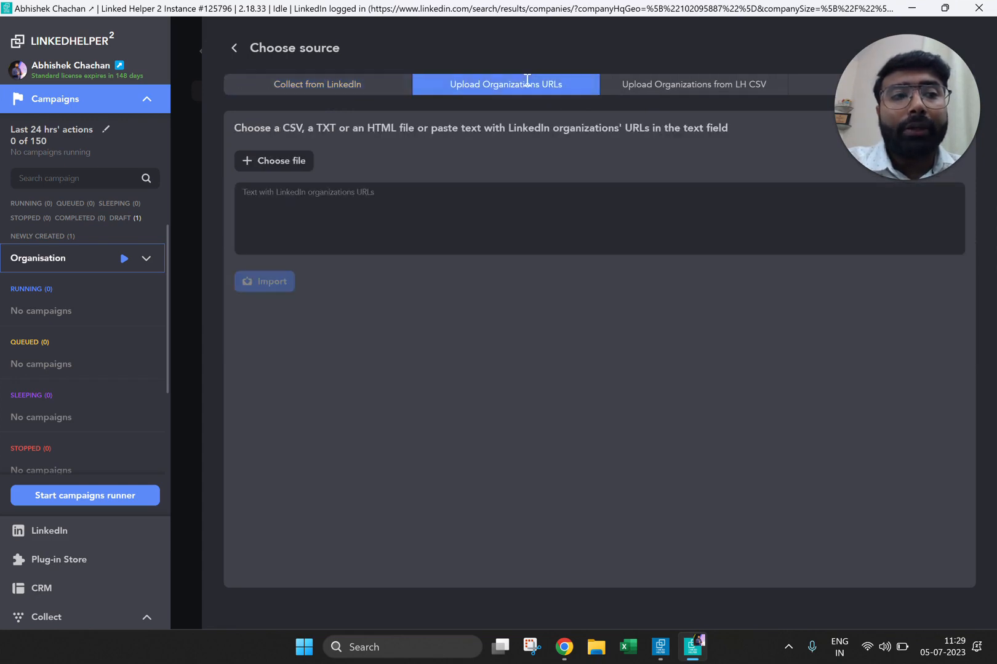
click(472, 211)
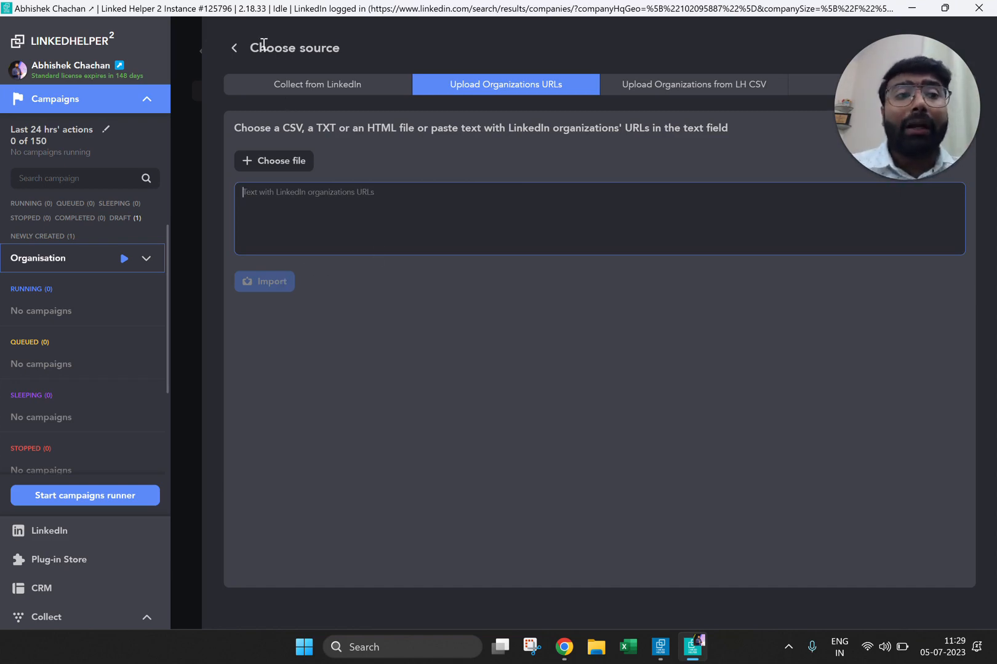
drag(285, 89, 194, 61)
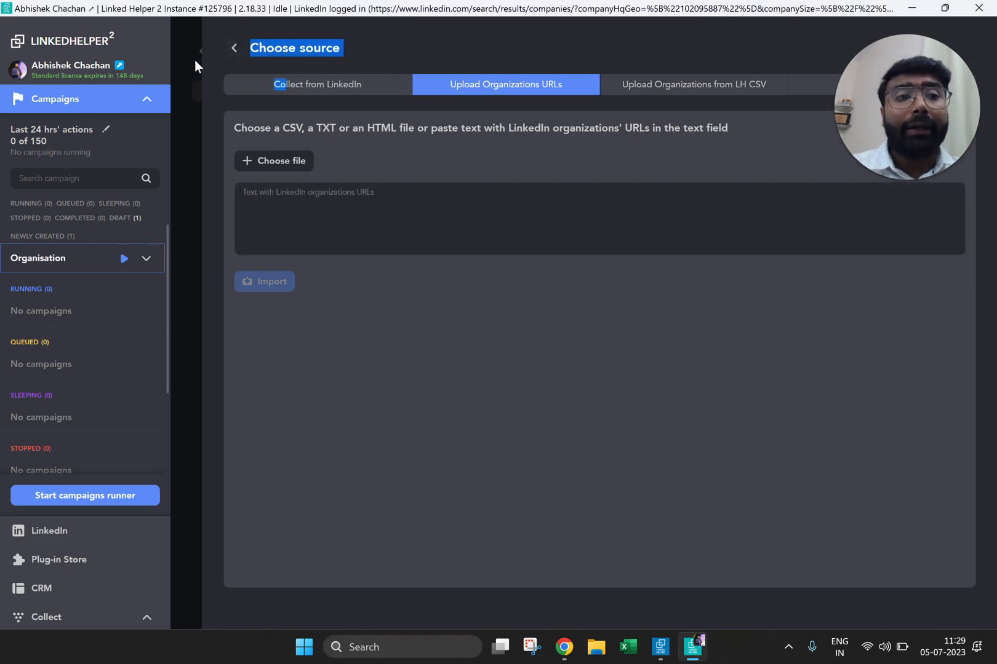
click(195, 59)
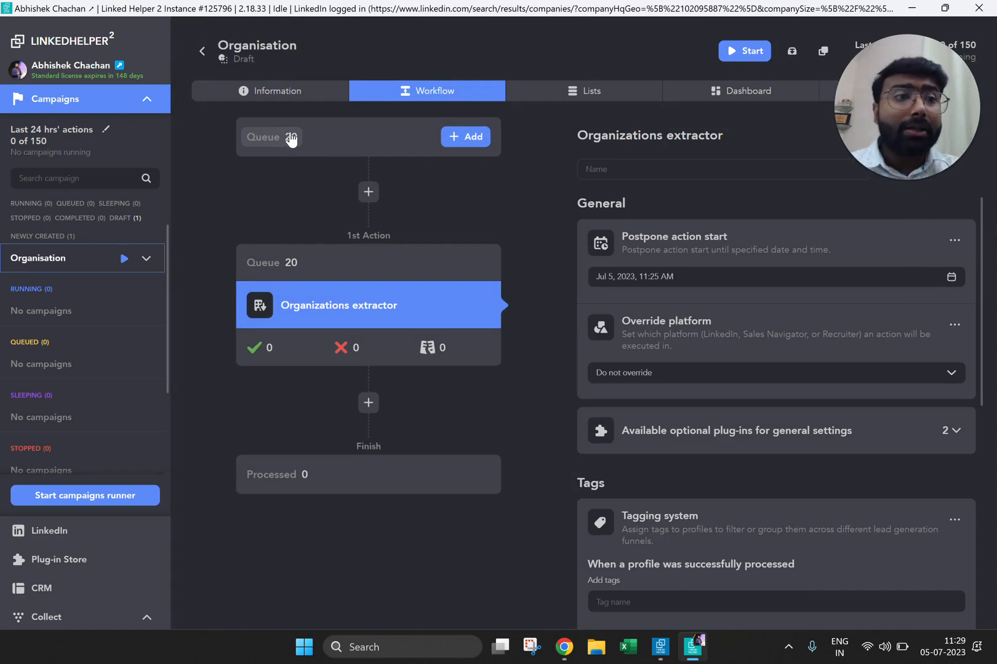
click(468, 136)
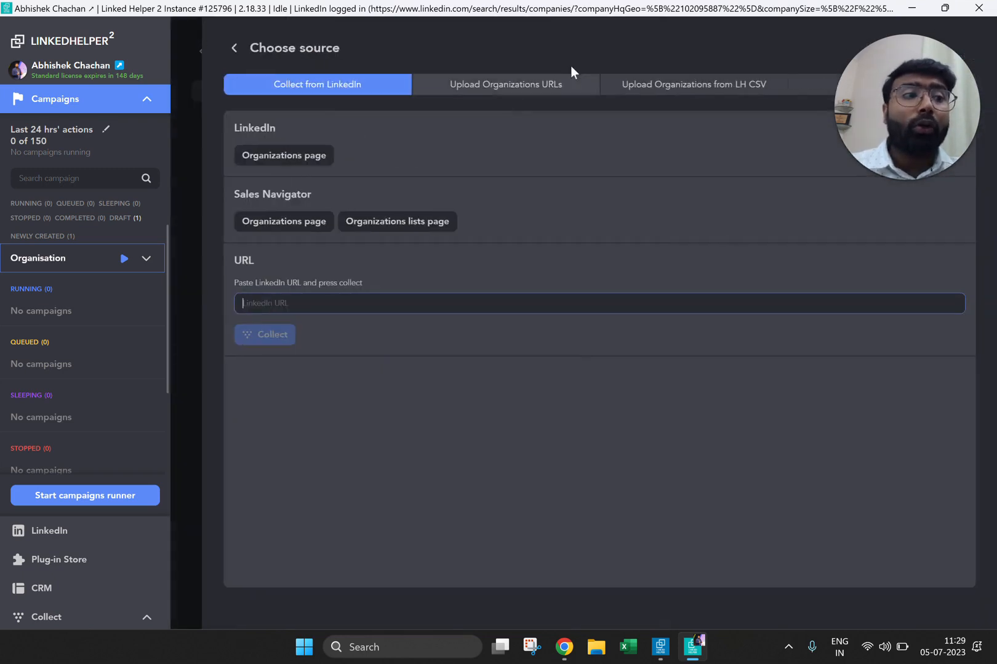
click(516, 86)
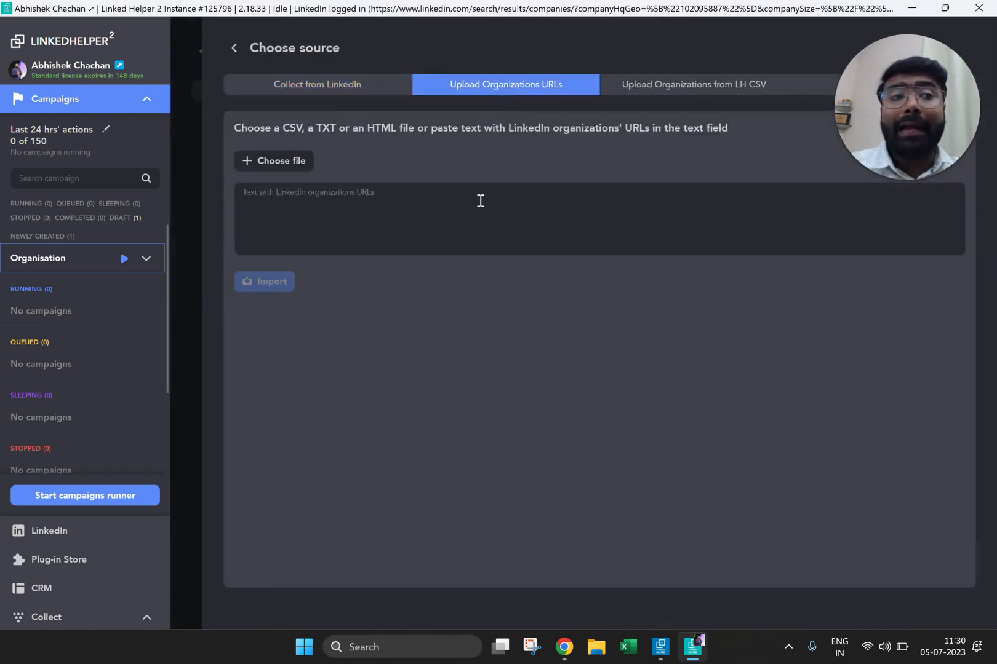
Step: Run the Organisation campaign to extract organization data, and stop the campaigns runner once two organizations are processed
click(341, 85)
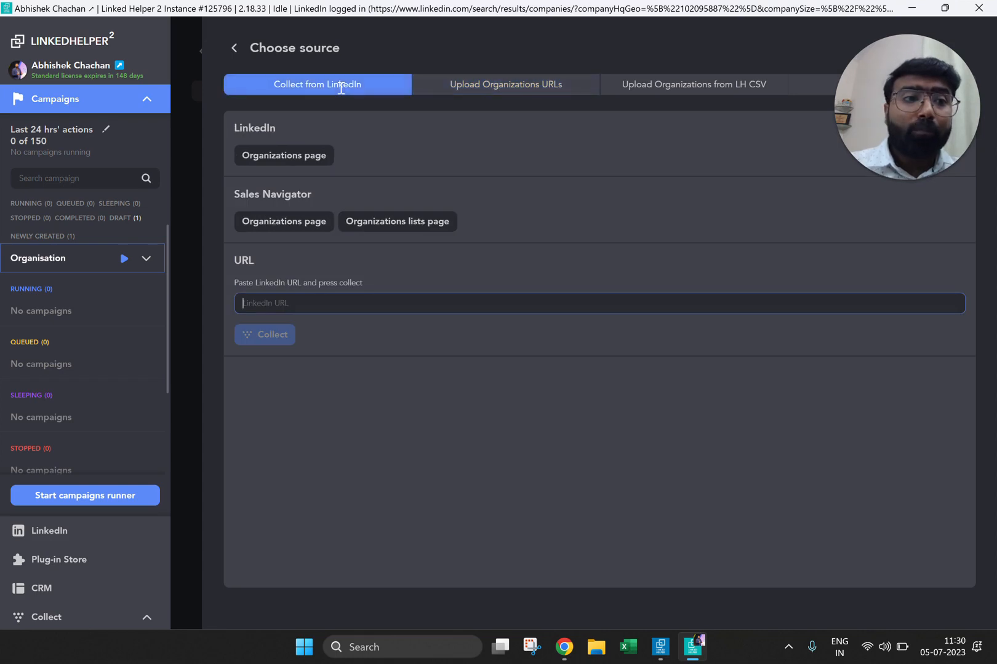
click(192, 68)
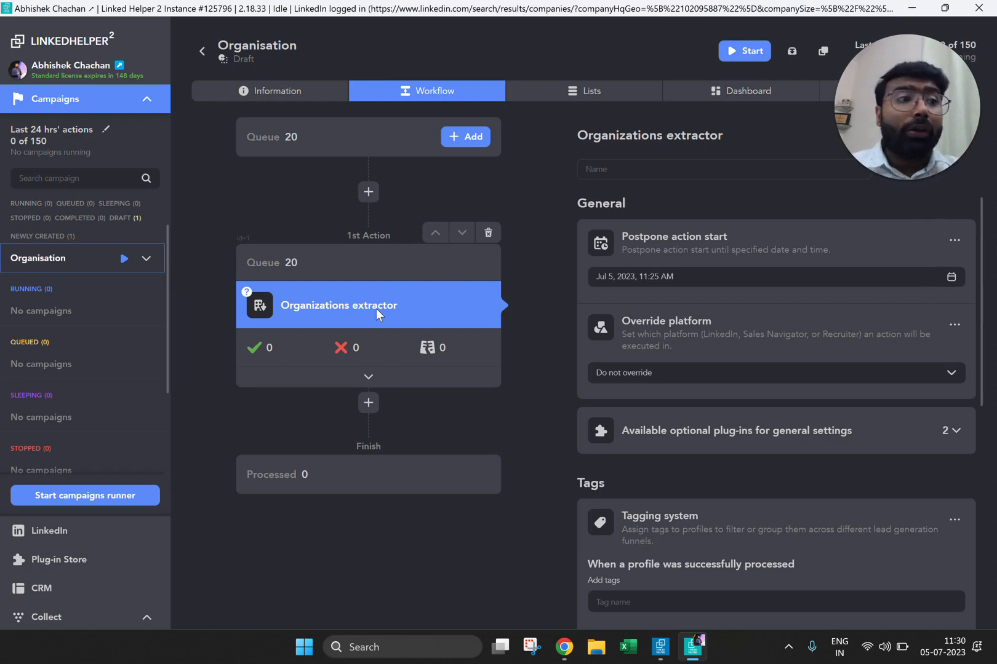
click(740, 54)
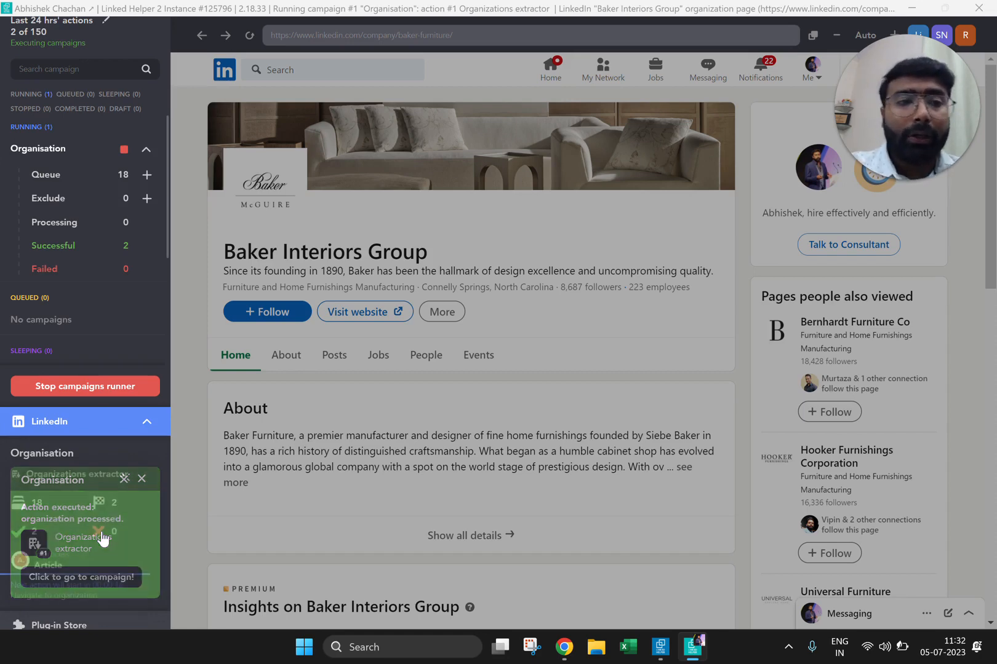
click(111, 387)
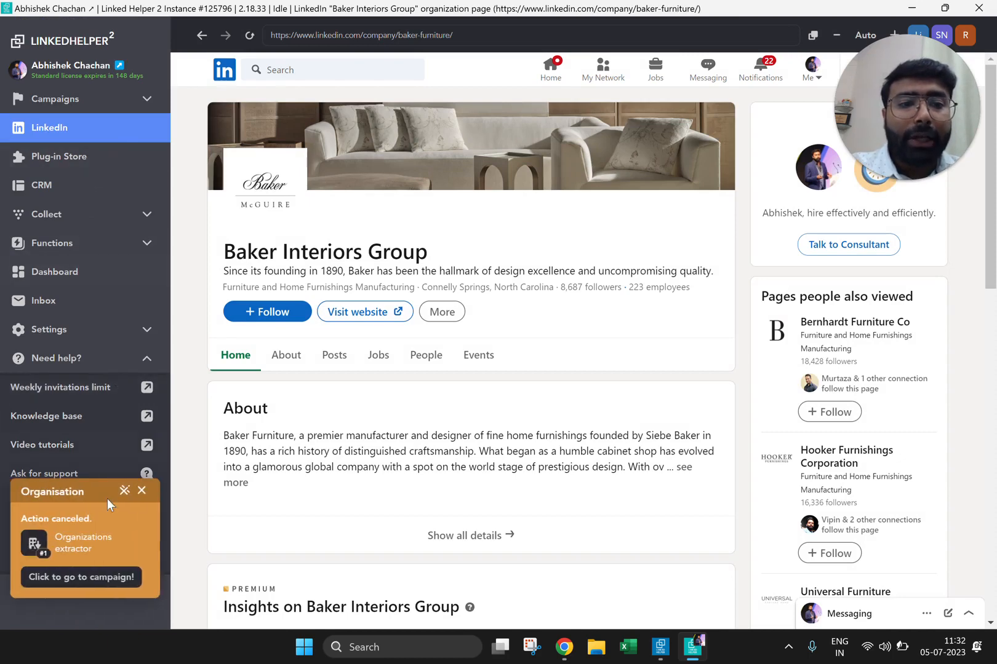
Step: Return to the Organisation campaign's workflow and open its list of processed organizations
click(92, 578)
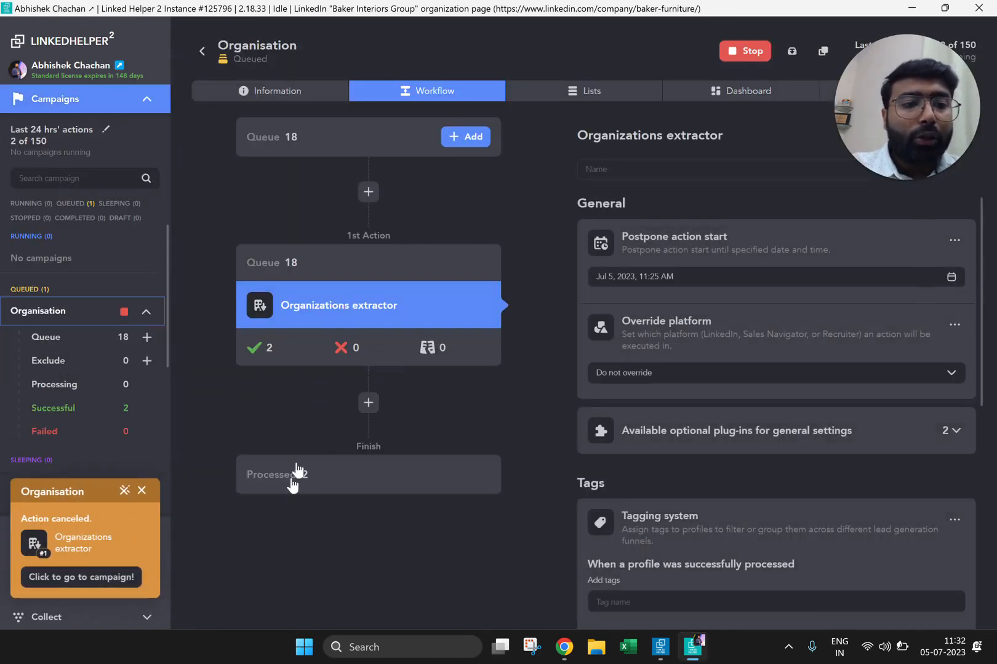
mouse_move(279, 282)
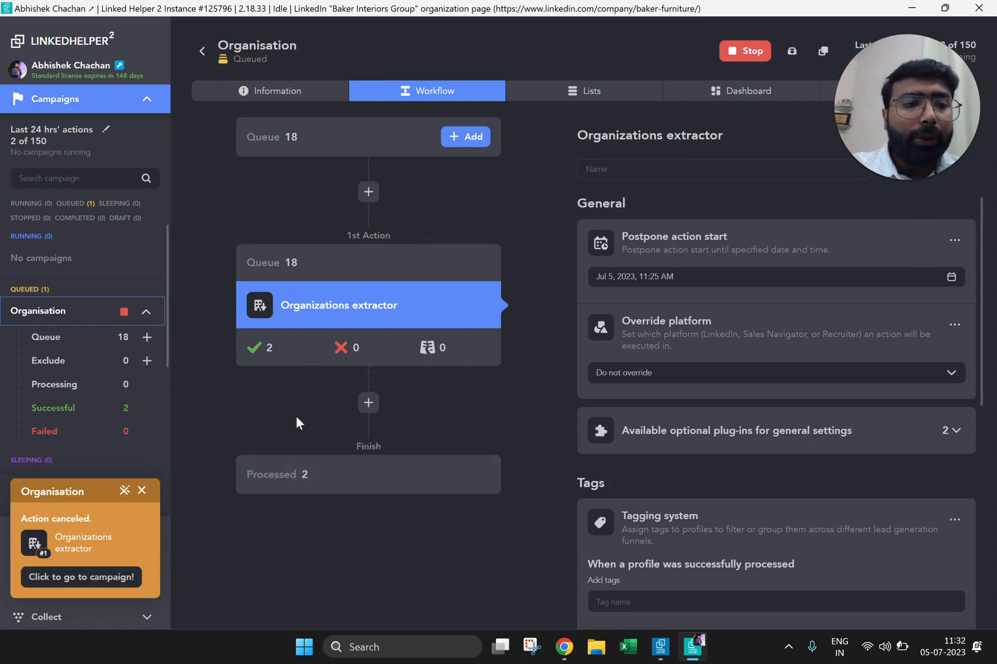
click(294, 475)
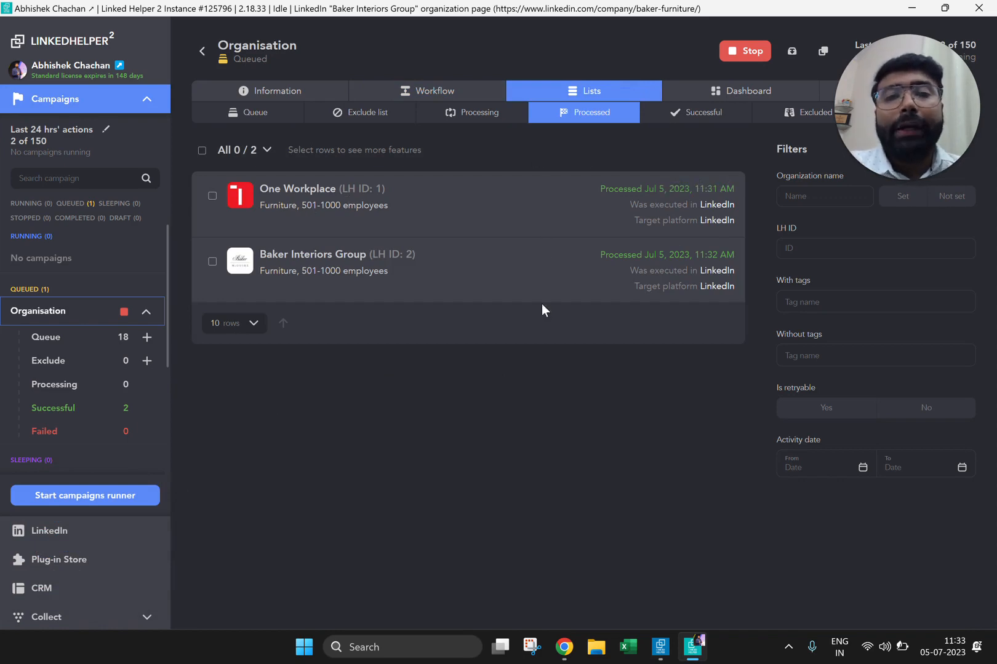
Step: Download all processed organizations as a semicolon-delimited CSV file named l123 in the Downloads folder, dismissing any further save prompt
click(201, 150)
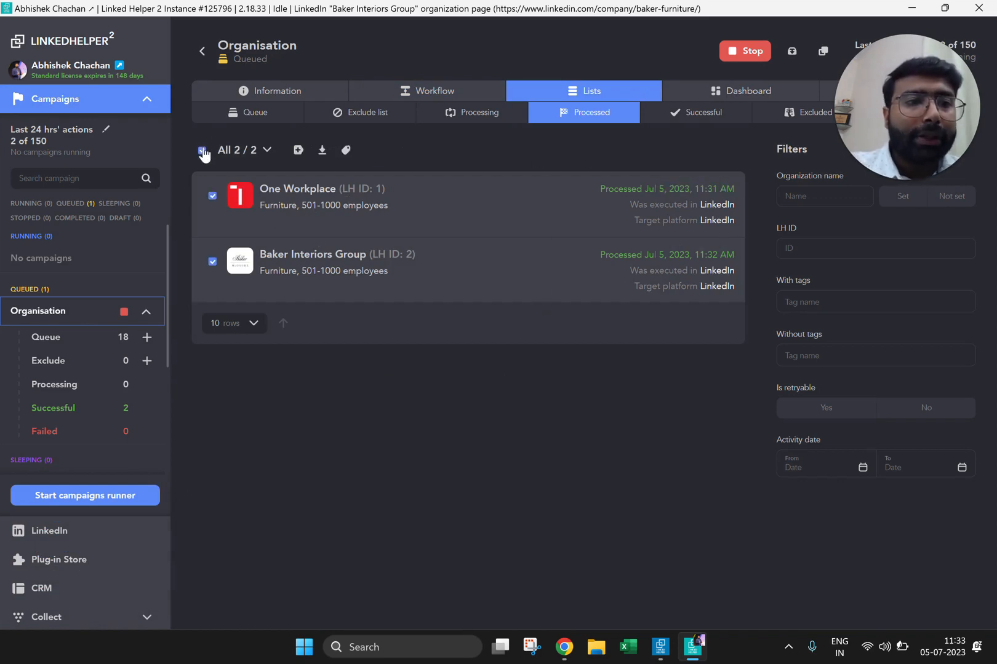
click(319, 151)
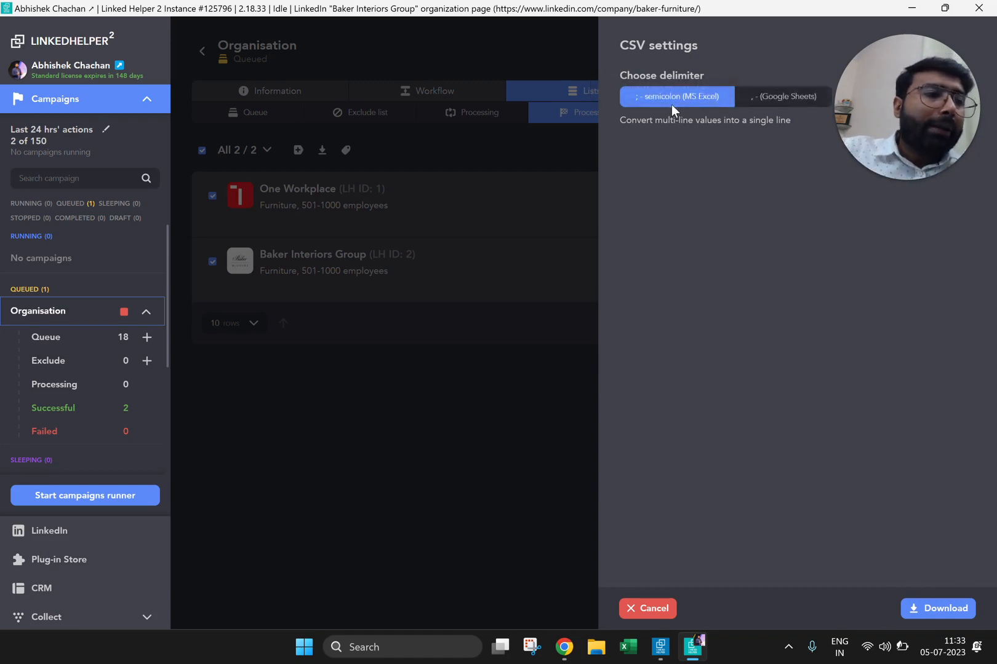
click(938, 610)
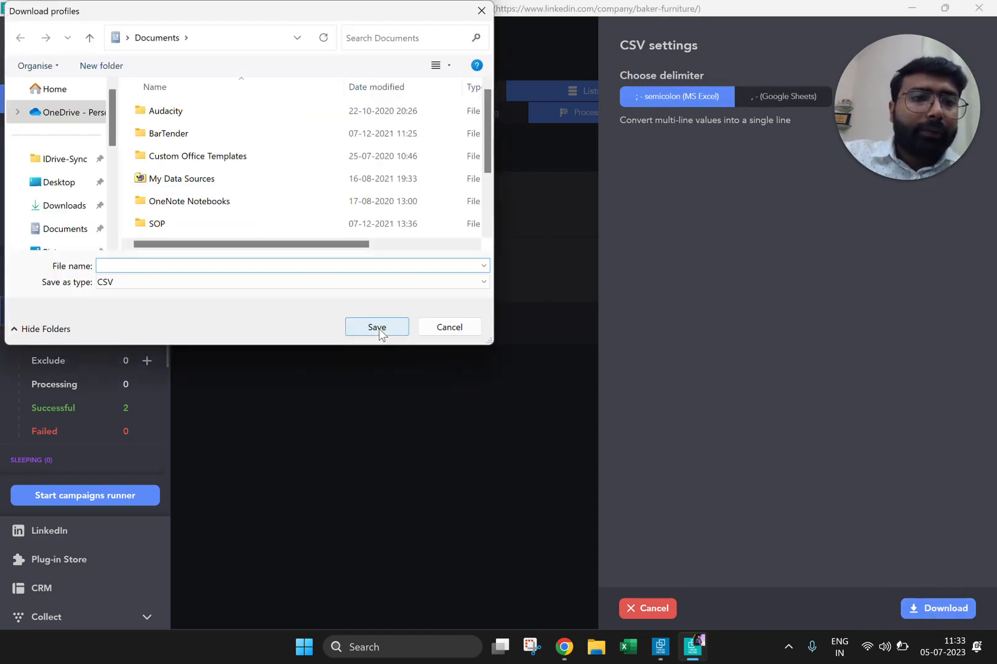
text(l123)
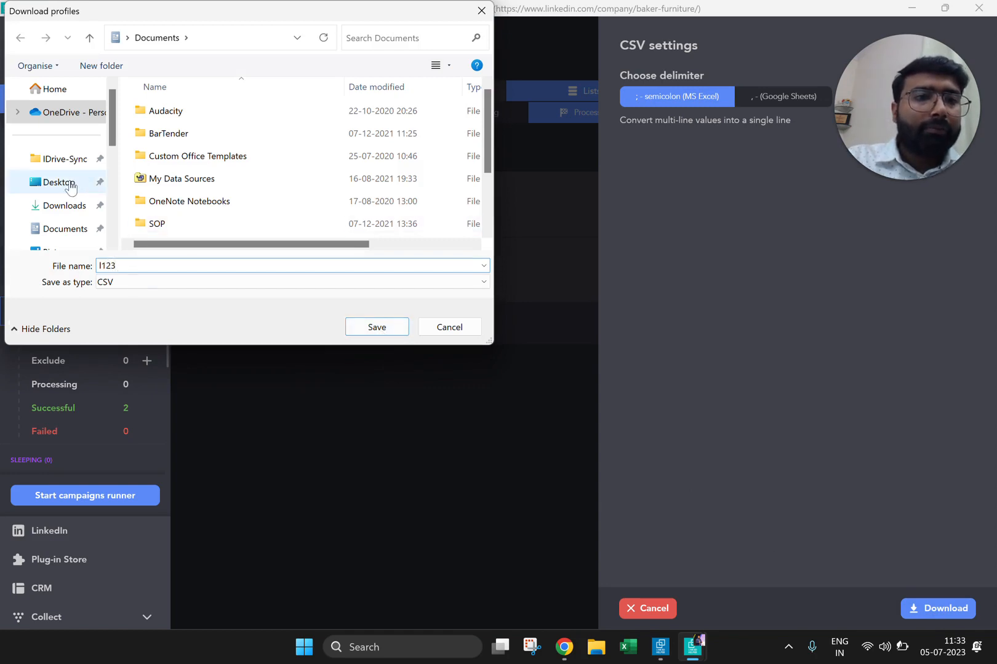
scroll(70, 186, down, 1)
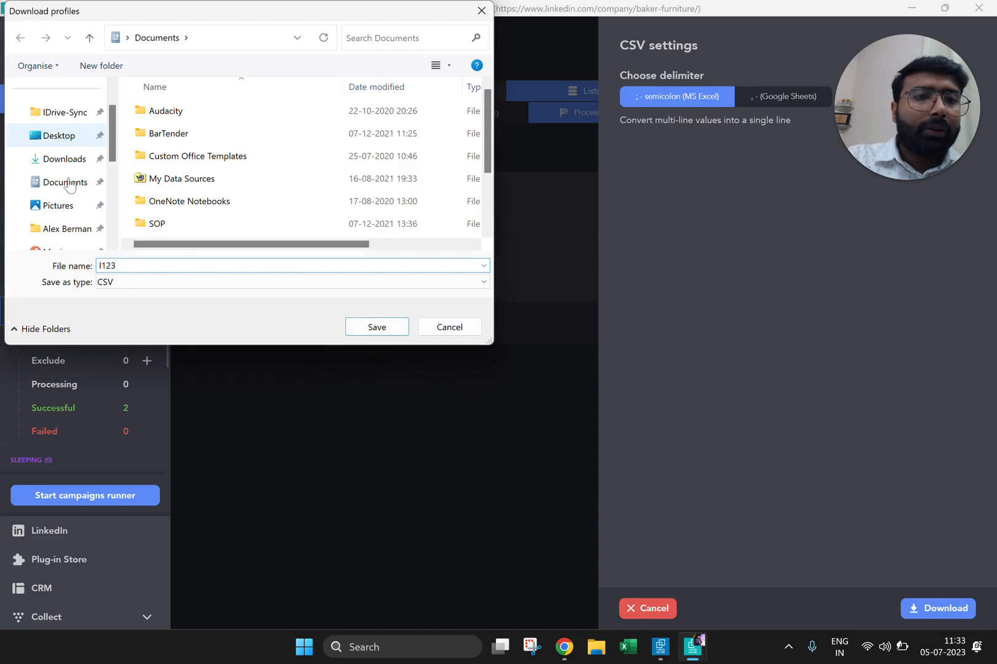
click(64, 162)
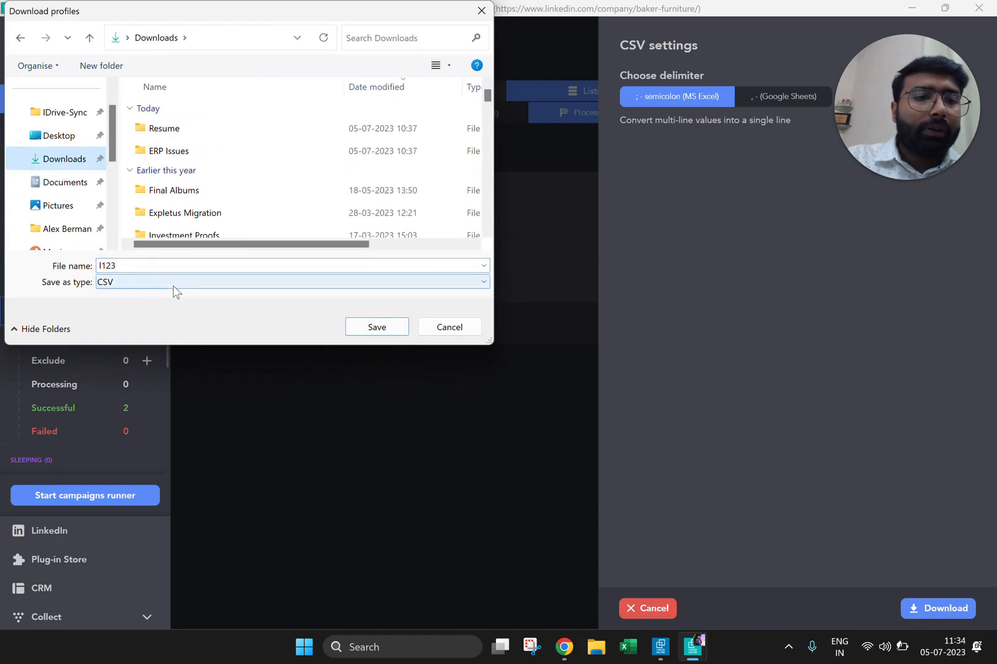
click(371, 327)
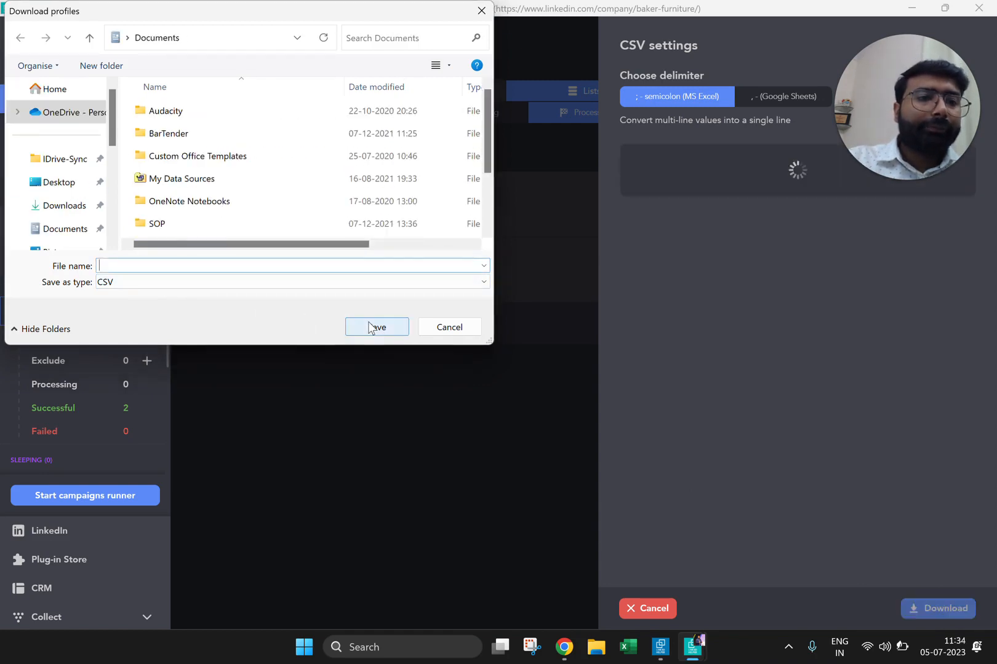
click(432, 325)
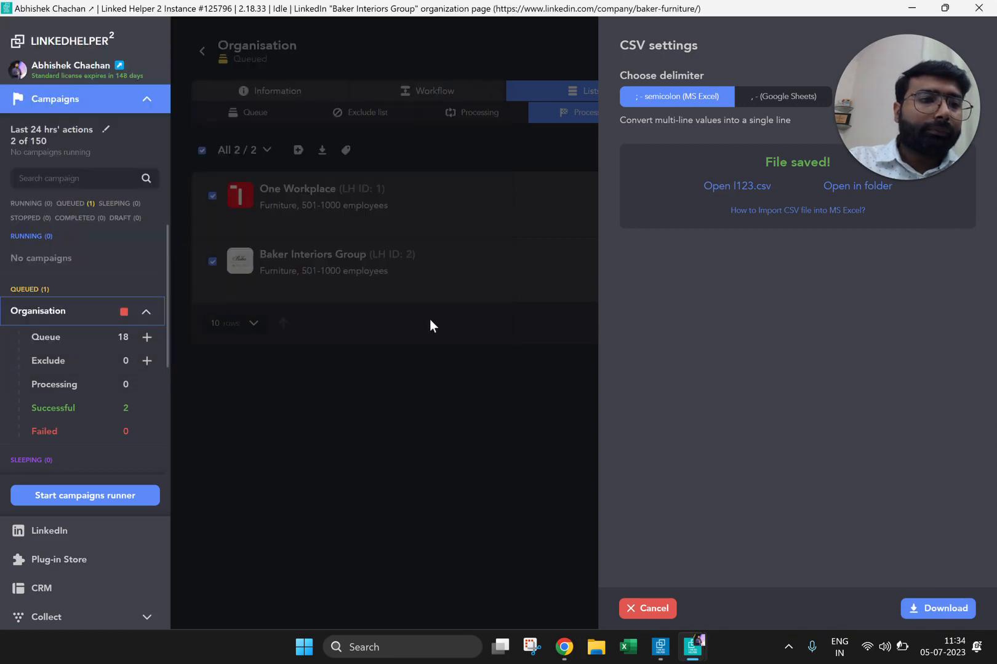
Step: Open the saved l123.csv in Excel in a maximized window and inspect how its data is laid out in column A
click(748, 186)
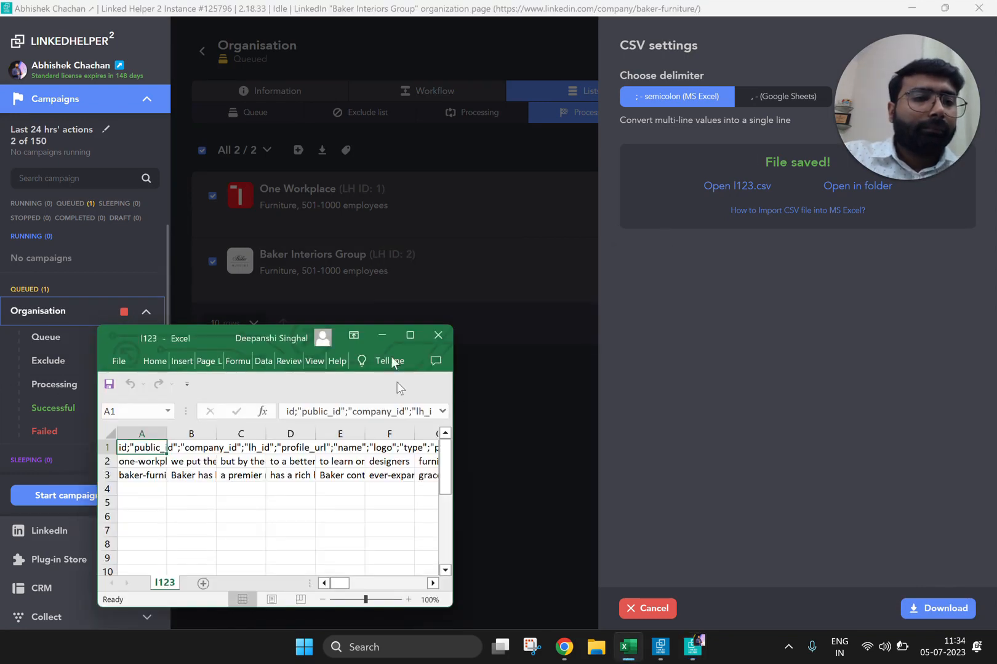
click(411, 332)
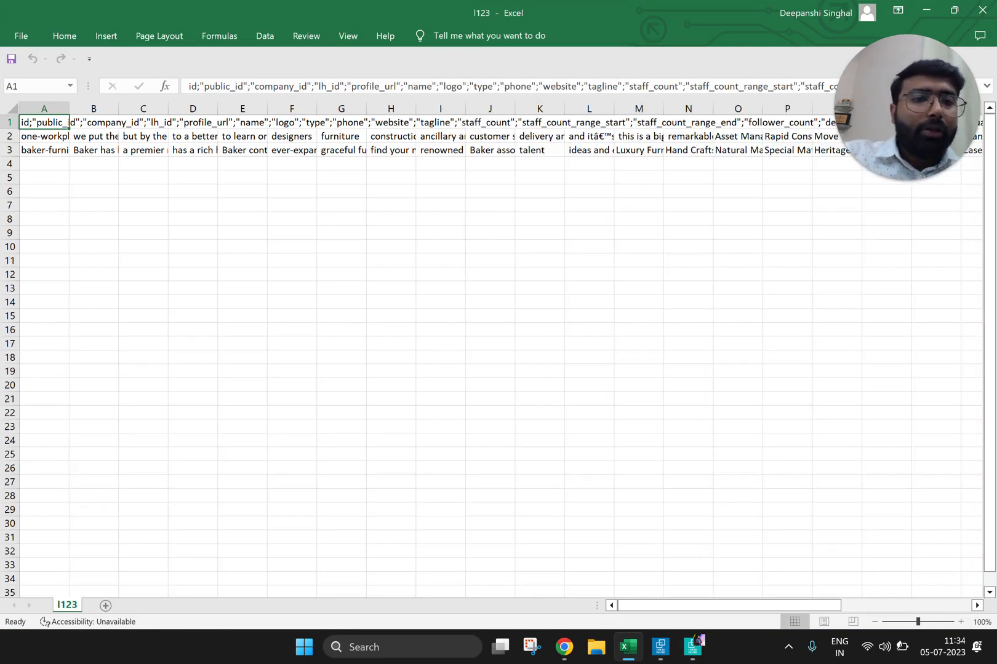
click(93, 123)
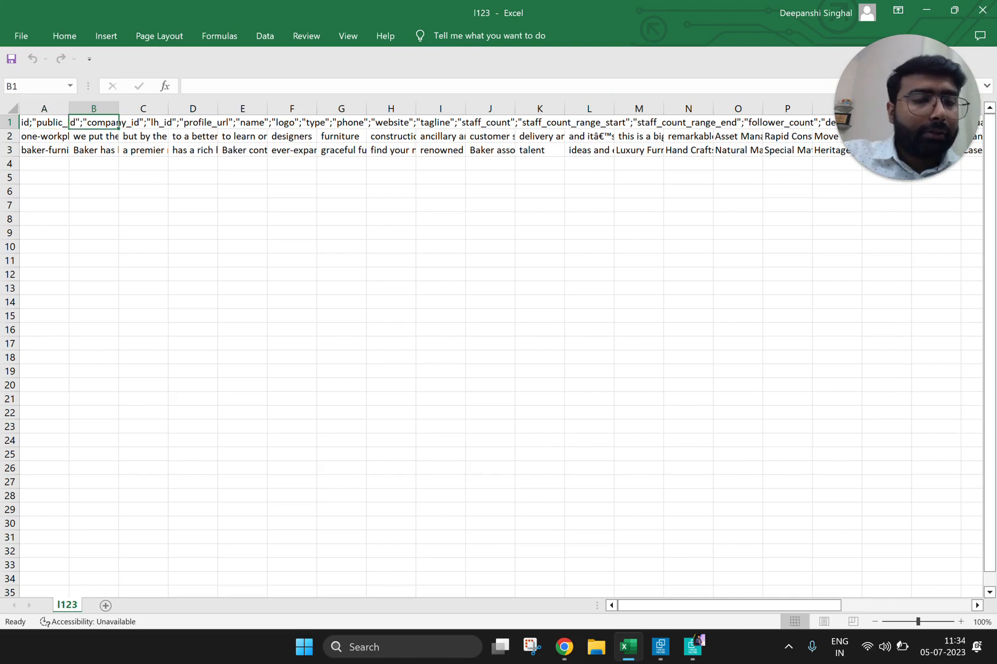
click(44, 123)
key(Down)
key(Down)
key(Down)
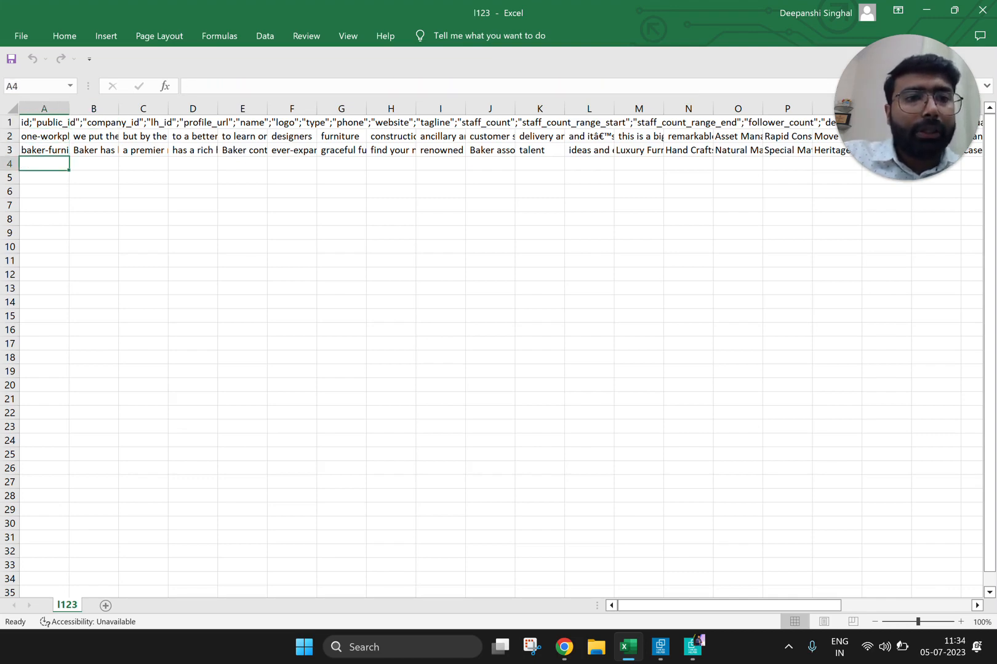
Step: Split column A into separate columns with Text to Columns, using the semicolon as an added delimiter and replacing the existing data
click(44, 108)
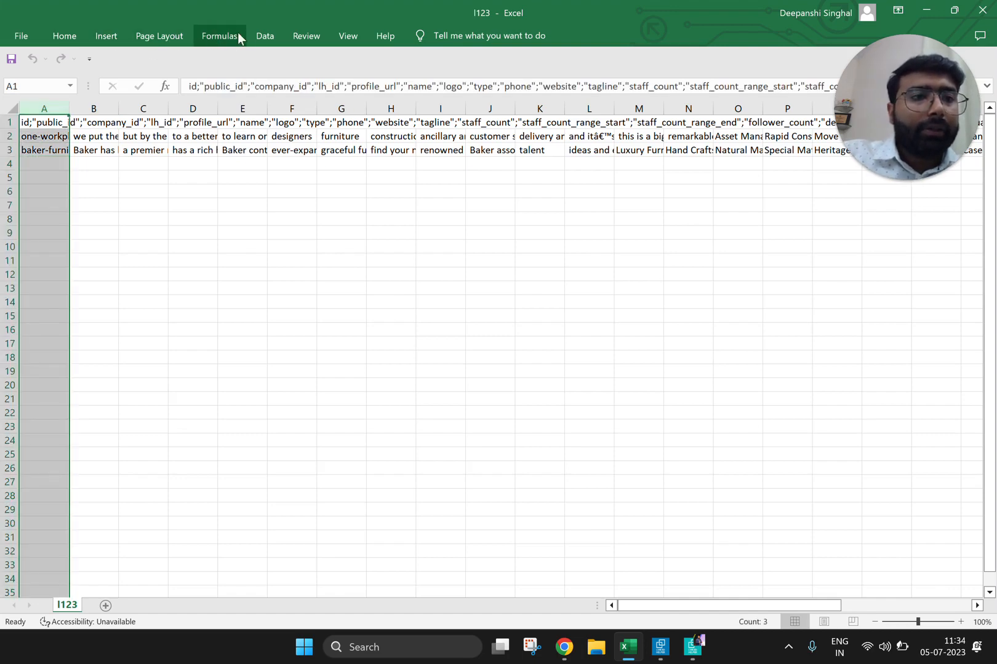
click(265, 38)
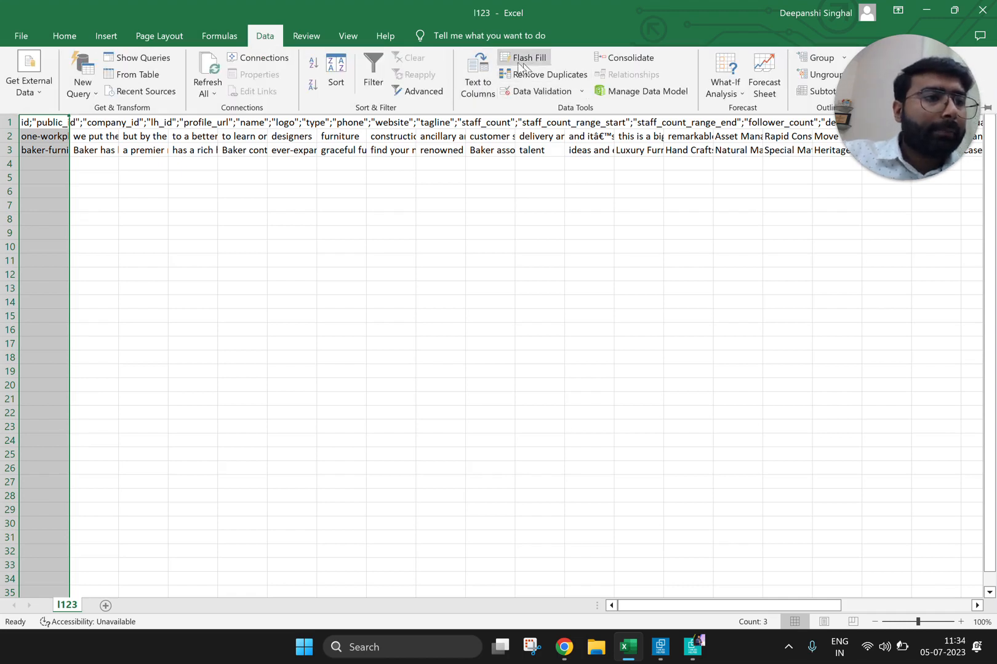
click(476, 68)
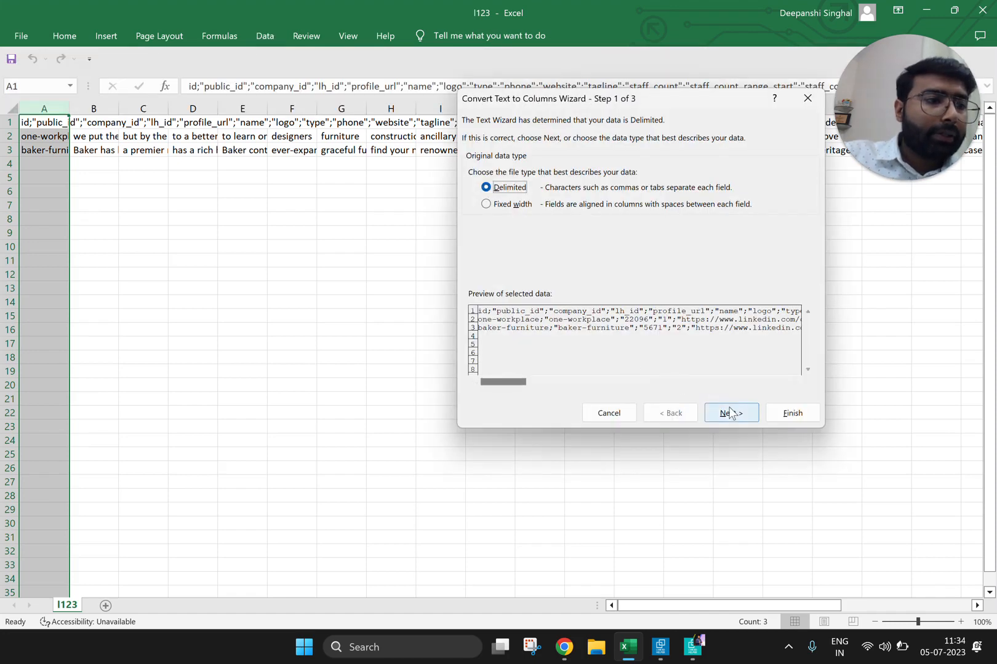
click(730, 413)
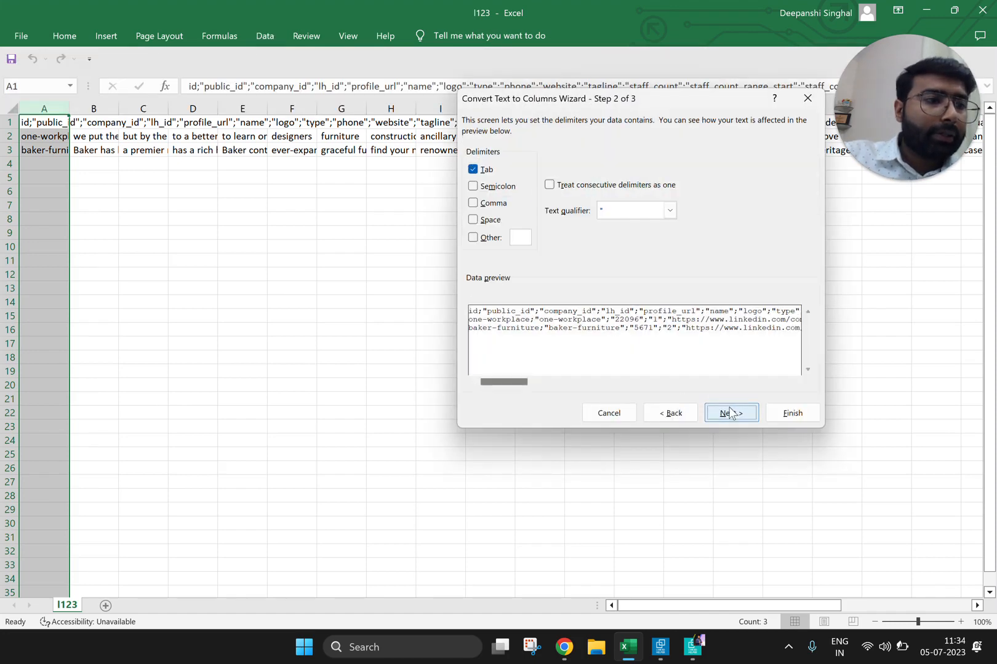
click(472, 186)
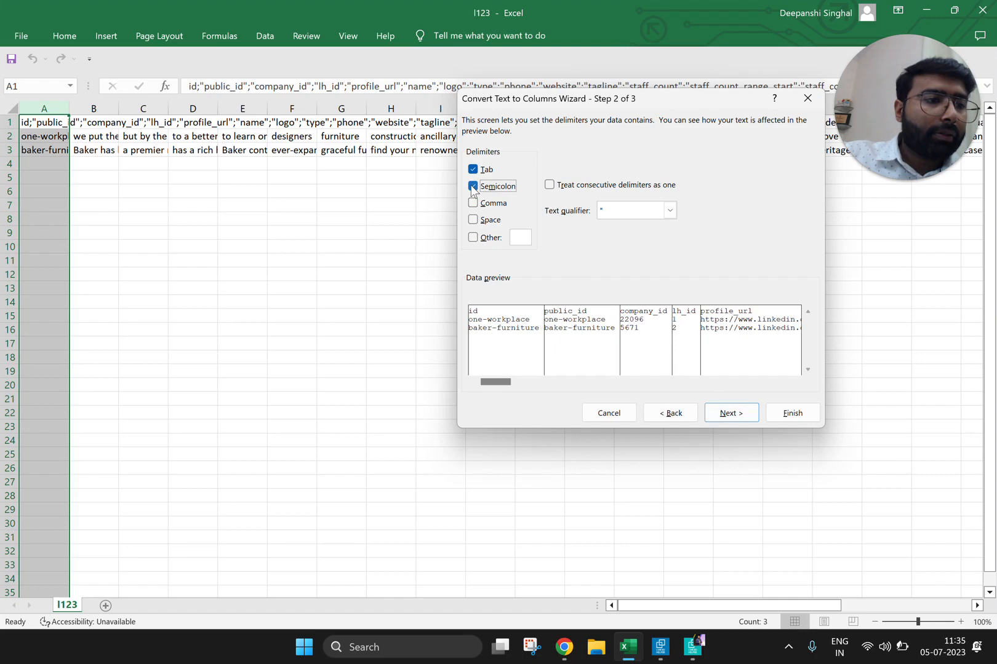
click(793, 414)
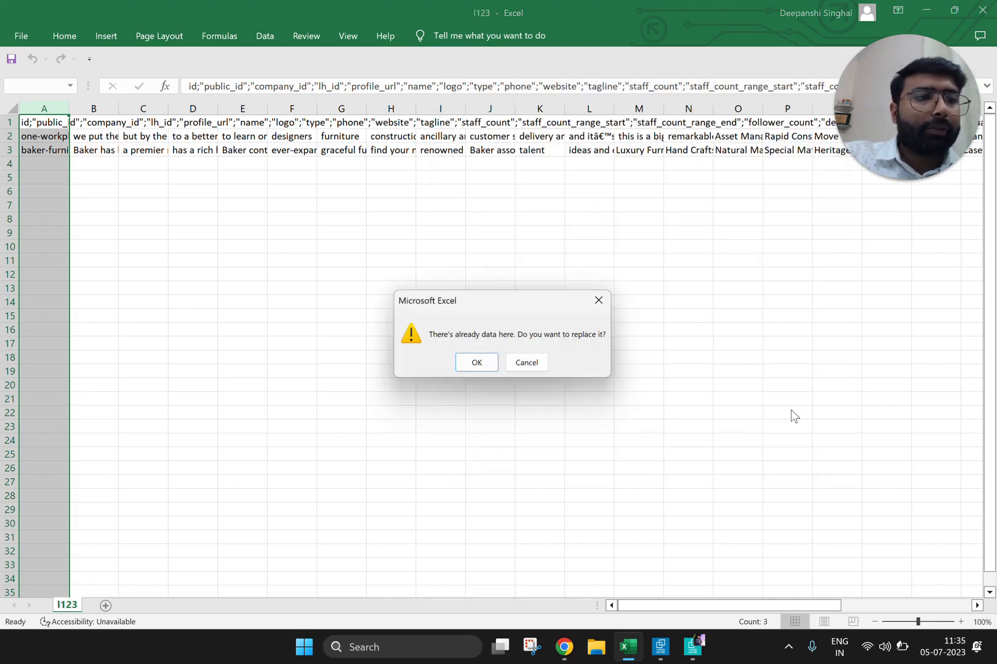
click(484, 364)
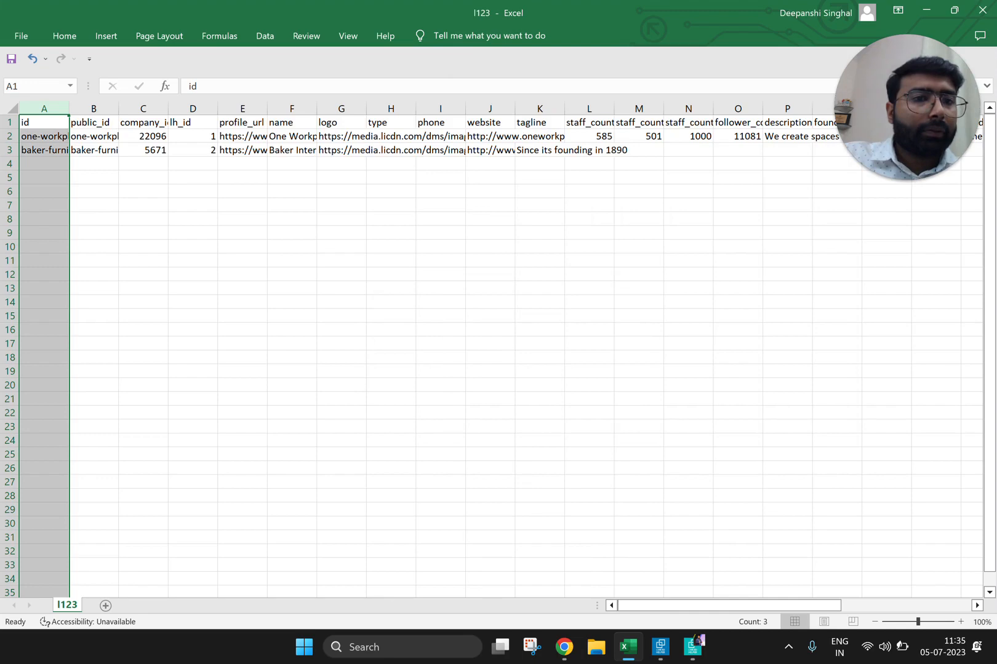
Step: Examine the identifier headers in the first row, from id through public_id and company_id to lh_id
click(341, 177)
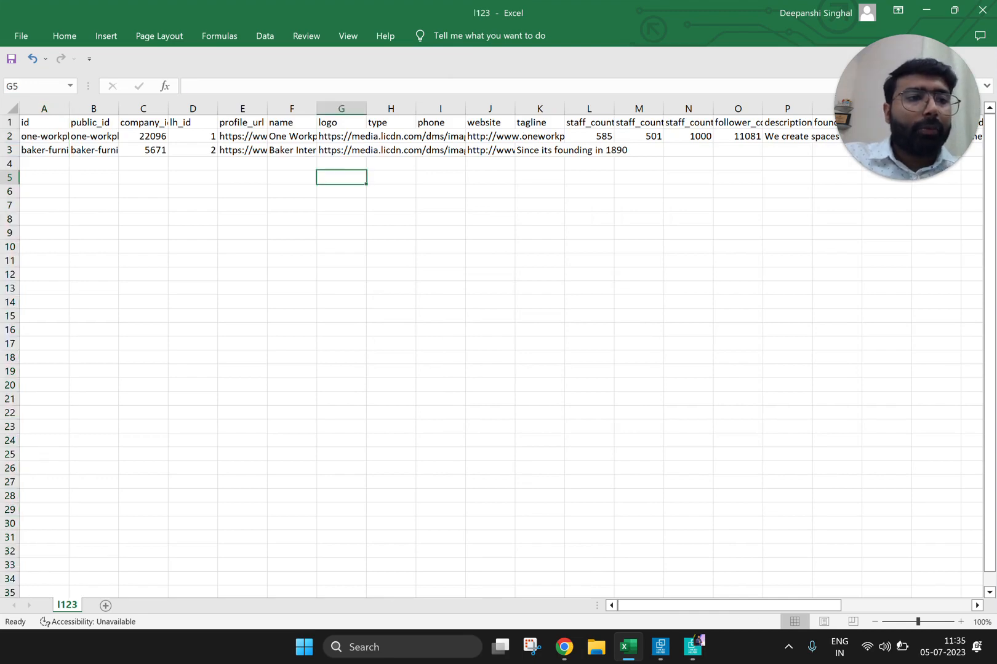
key(Up)
key(Up)
key(Up)
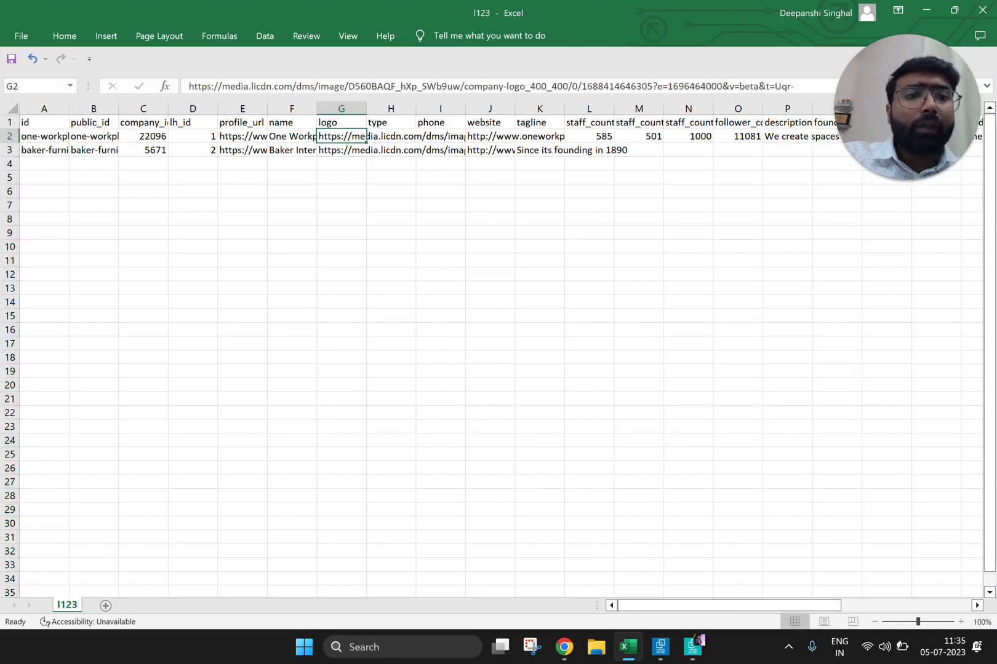
key(Up)
key(Left)
key(Left)
key(Left)
key(Left)
key(Left)
key(Left)
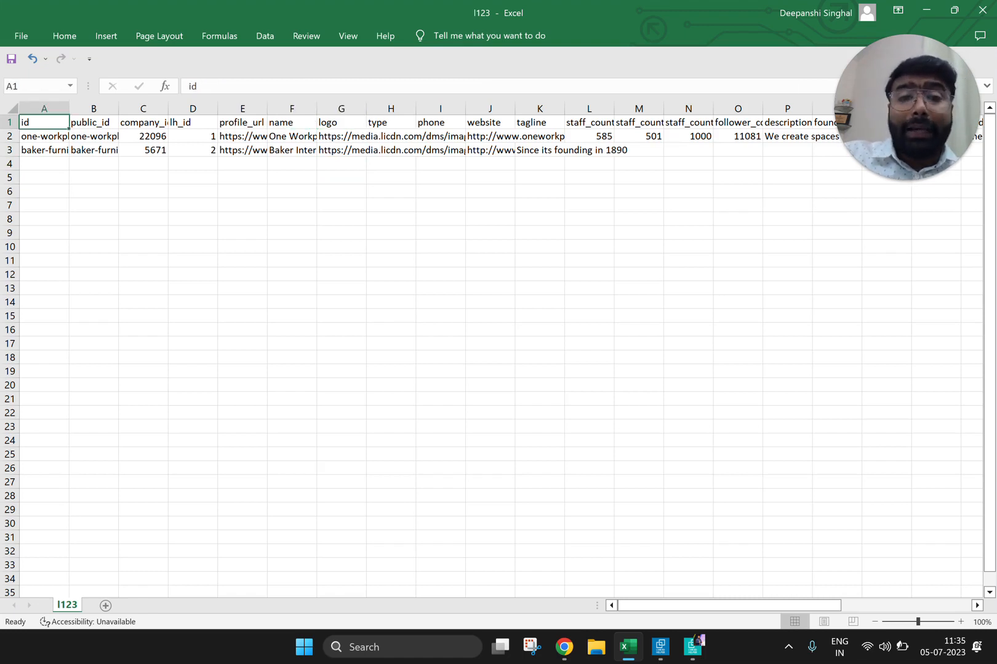
key(Right)
key(Right)
key(Right)
key(Right)
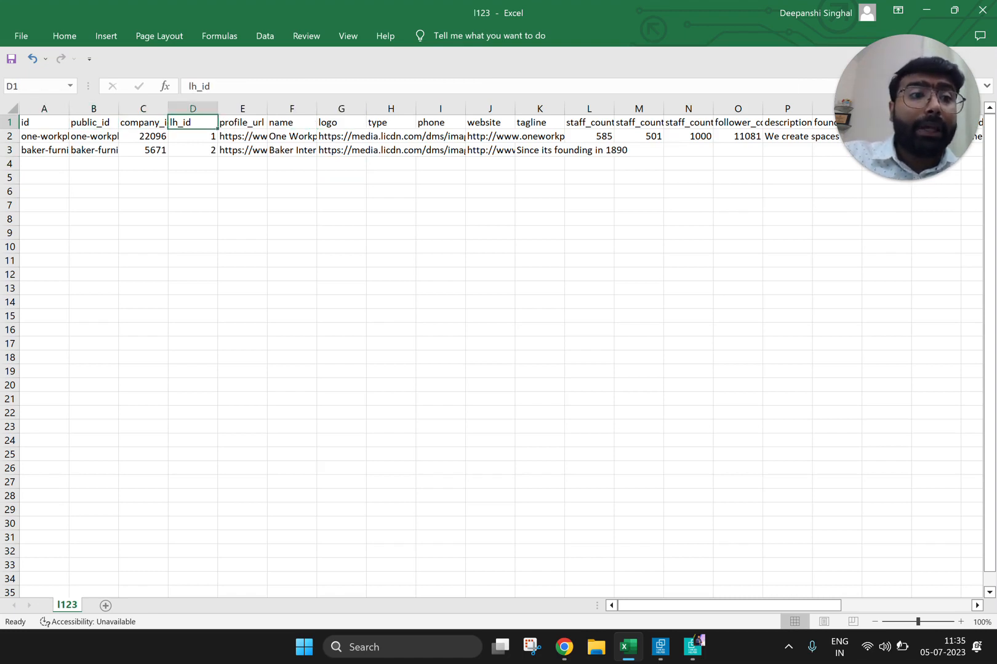
Step: Review the company profile headers in the first row, from profile_url through website and tagline to staff_count_range_end
key(Right)
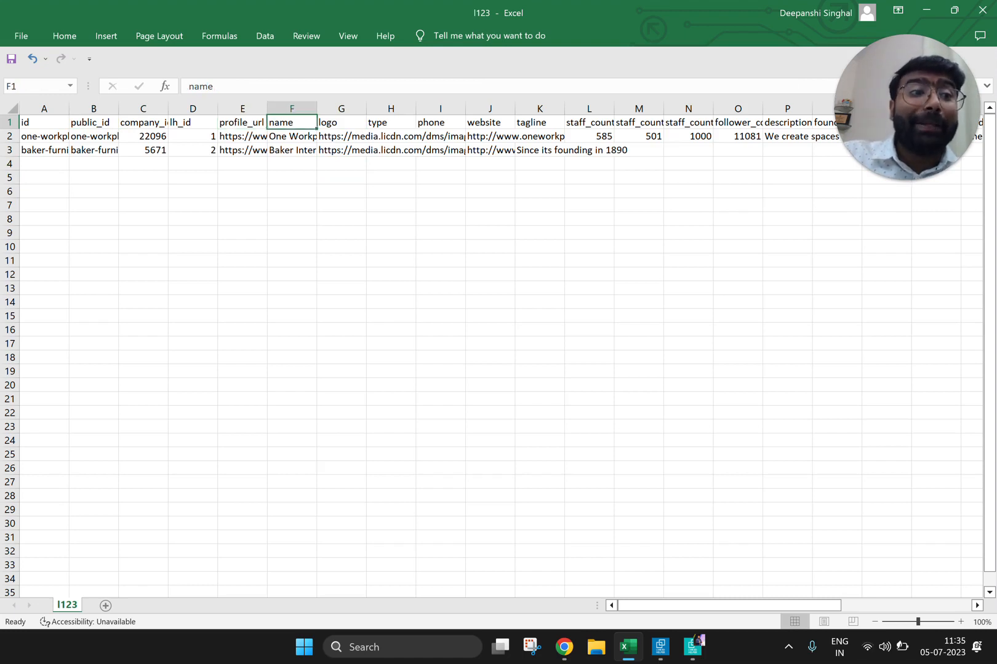
key(Right)
key(Right)
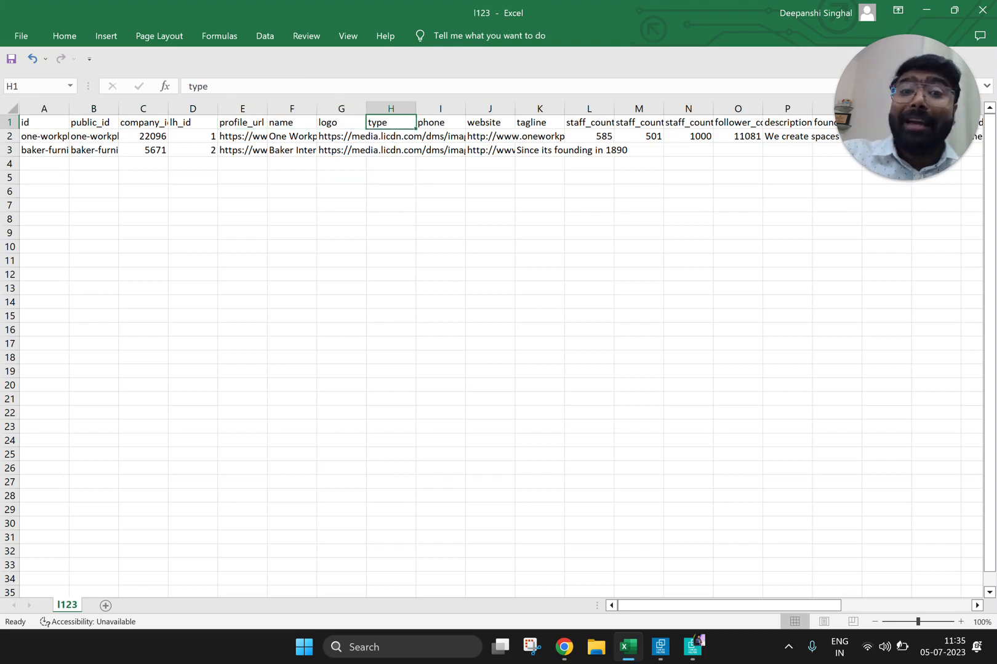
key(Right)
key(Right)
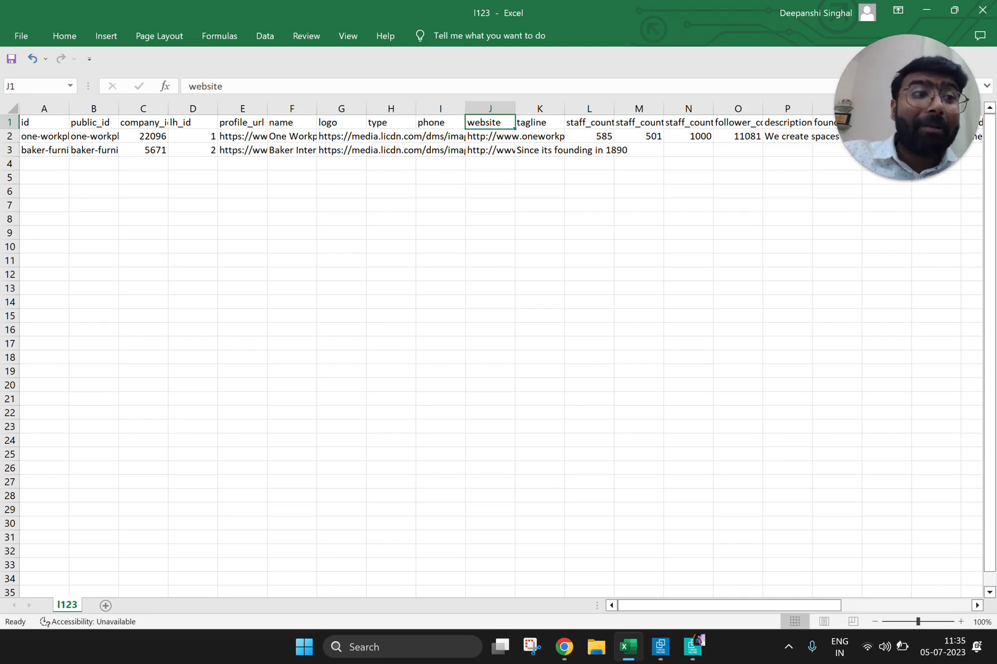
key(Right)
key(Right)
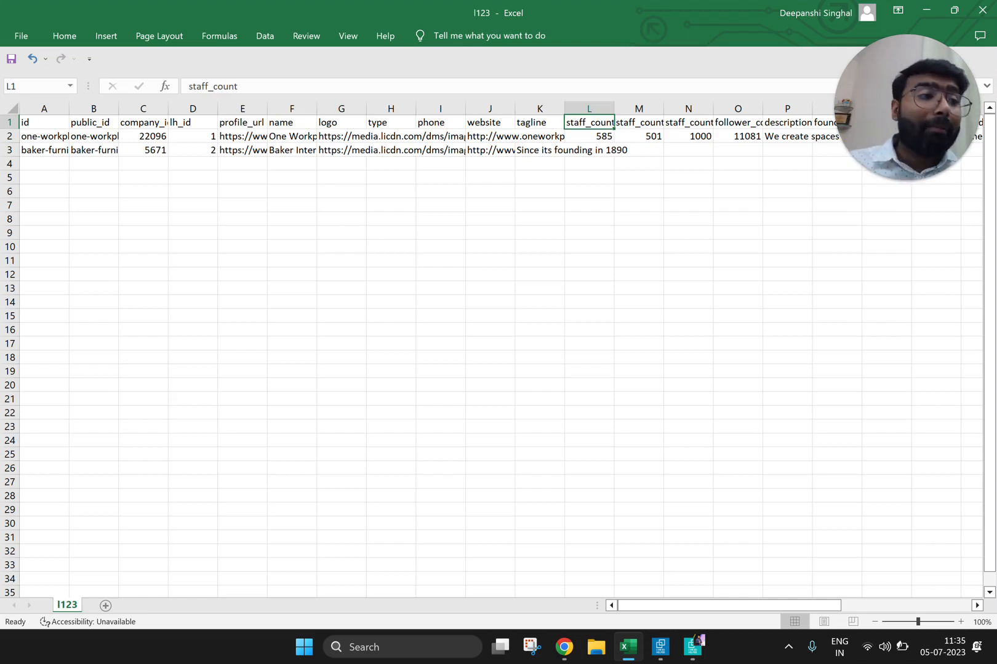
key(Right)
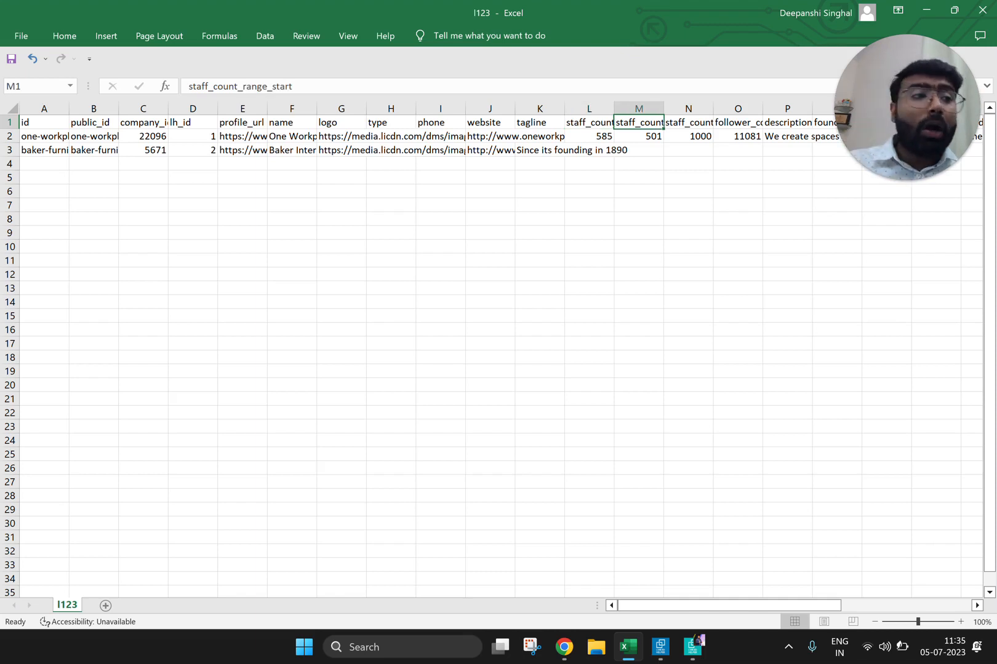
key(Right)
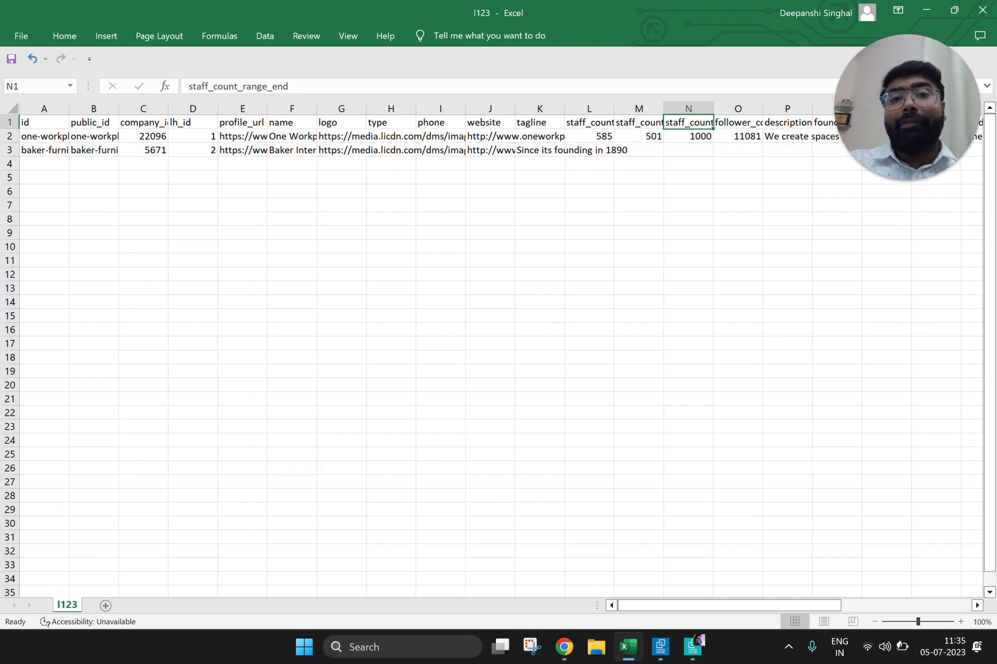
Step: Examine the follower_count field and look along the first organization's row through the remaining columns
key(Down)
key(Right)
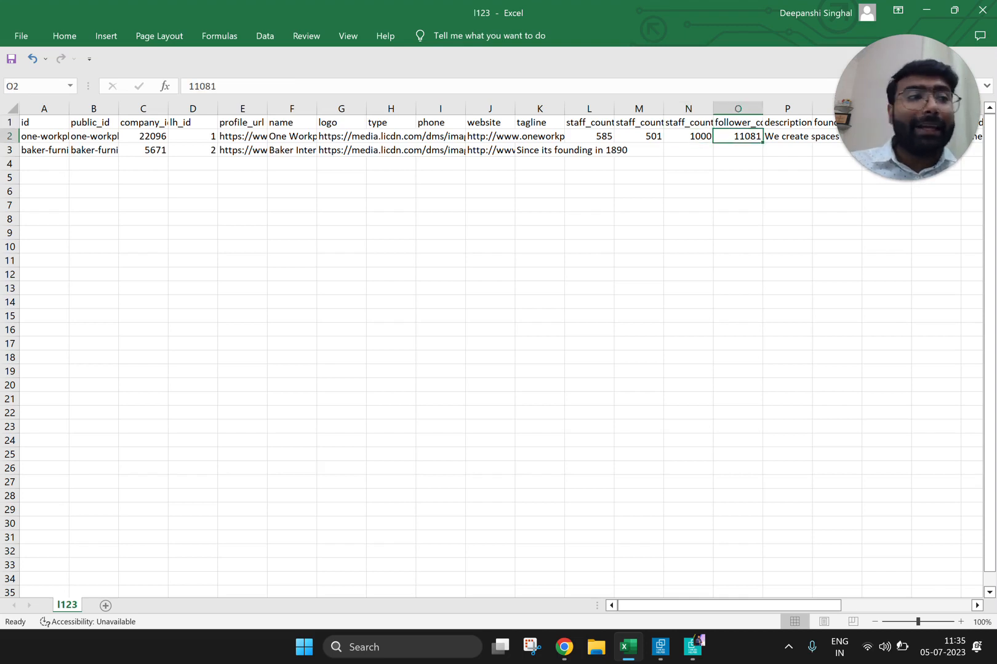
key(Up)
key(Down)
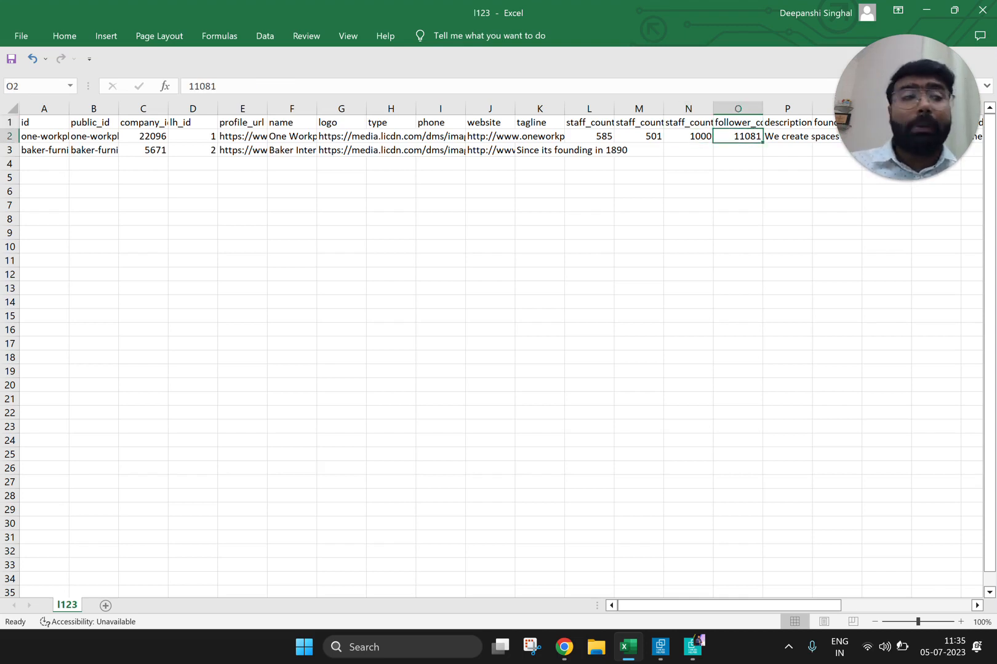
key(Right)
key(Right)
key(Right)
key(Right)
key(Right)
key(Right)
key(Right)
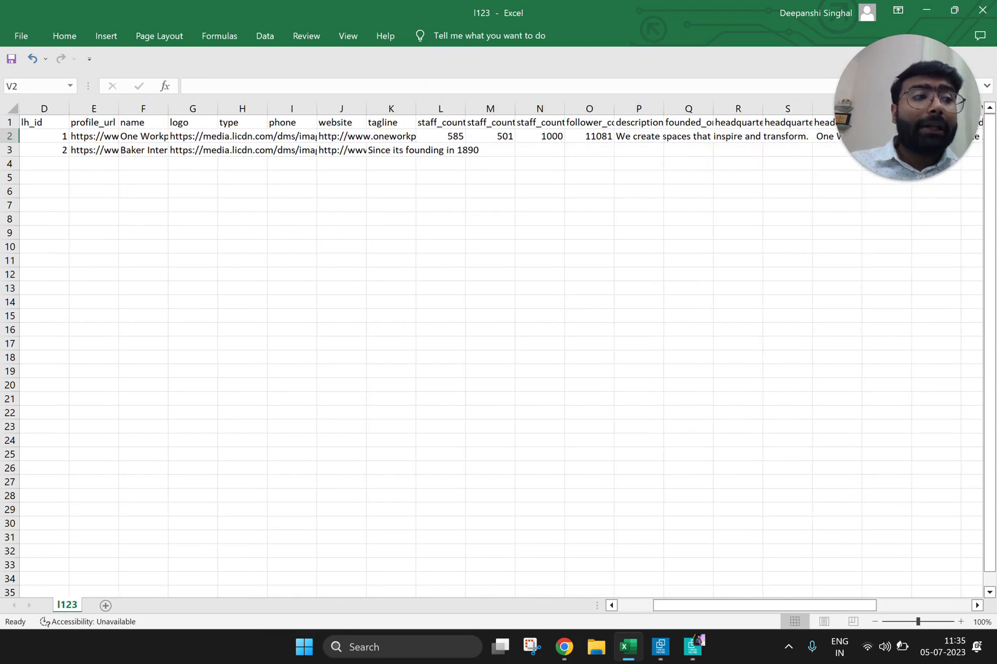
key(Right)
key(Right)
key(Right)
key(Right)
key(Right)
key(Right)
key(Right)
key(Right)
key(Right)
key(Right)
key(Right)
key(Right)
key(Right)
key(Right)
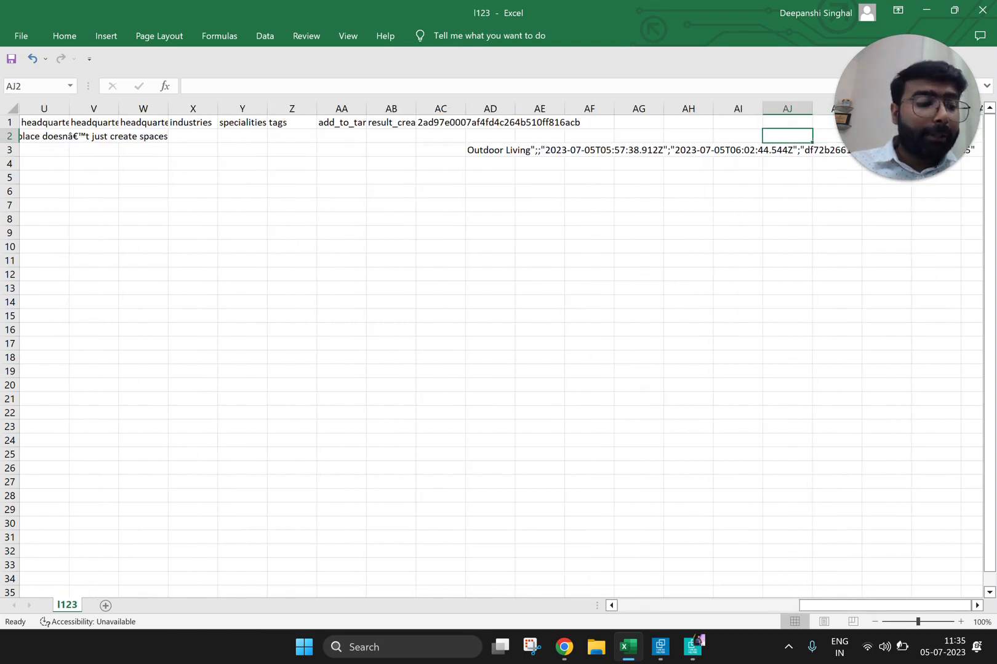
Step: Return to the header row and go through its fields again from profile_url to description
key(Left)
key(Left)
key(Left)
key(Left)
key(Left)
key(Left)
key(Left)
key(Left)
key(Left)
key(Left)
key(Left)
key(Left)
key(Left)
key(Left)
key(Left)
key(Up)
key(Left)
key(Left)
key(Left)
key(Left)
key(Left)
key(Left)
key(Left)
key(Left)
key(Left)
key(Left)
key(Left)
key(Left)
key(Left)
key(Left)
key(Left)
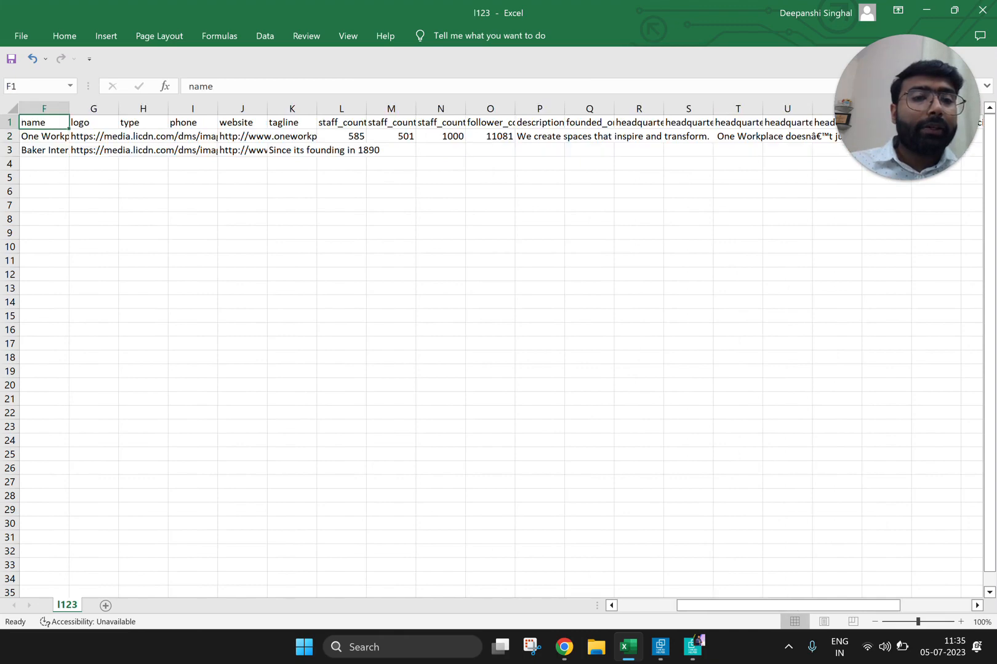
key(Left)
key(Right)
key(Right)
key(Right)
key(Right)
Step: Review the header fields for founding year, headquarter address, industries, specialities and tags
key(Right)
key(Right)
key(Right)
key(Right)
key(Right)
key(Right)
key(Right)
key(Right)
key(Right)
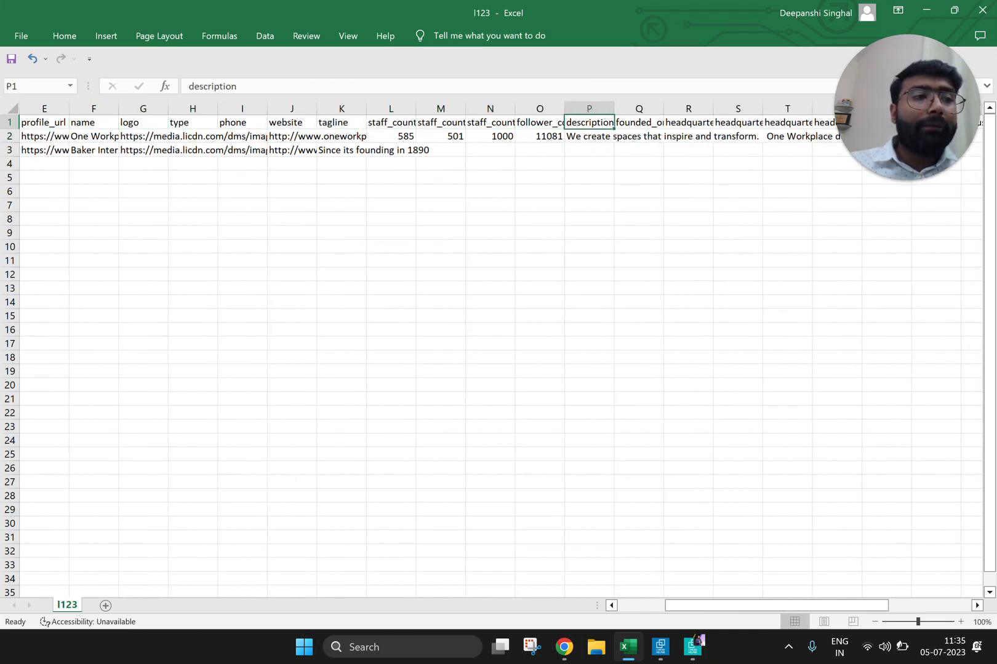
key(Right)
key(Right)
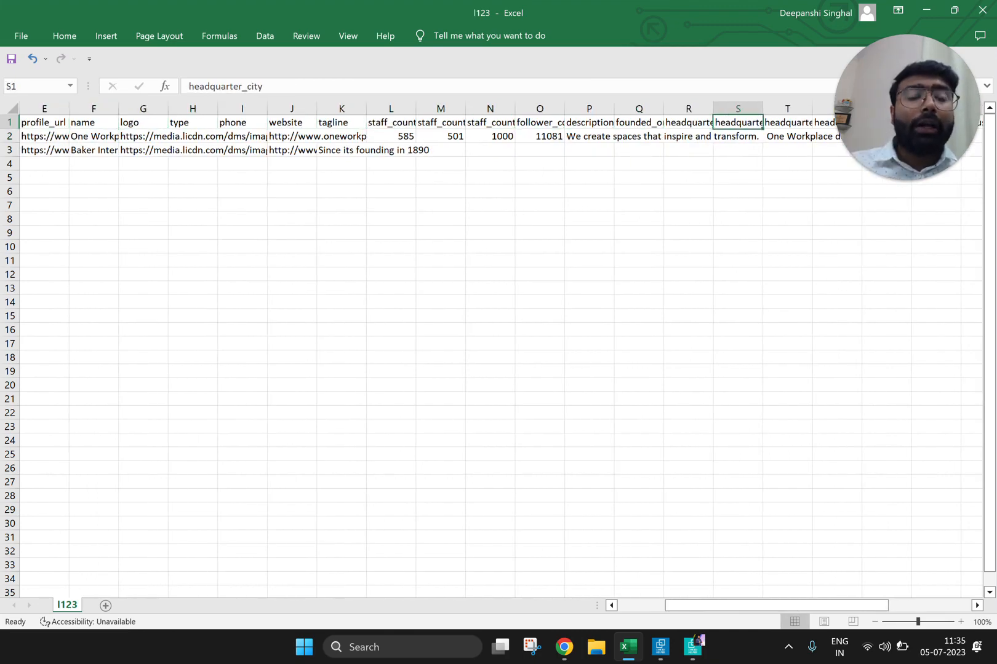
key(Right)
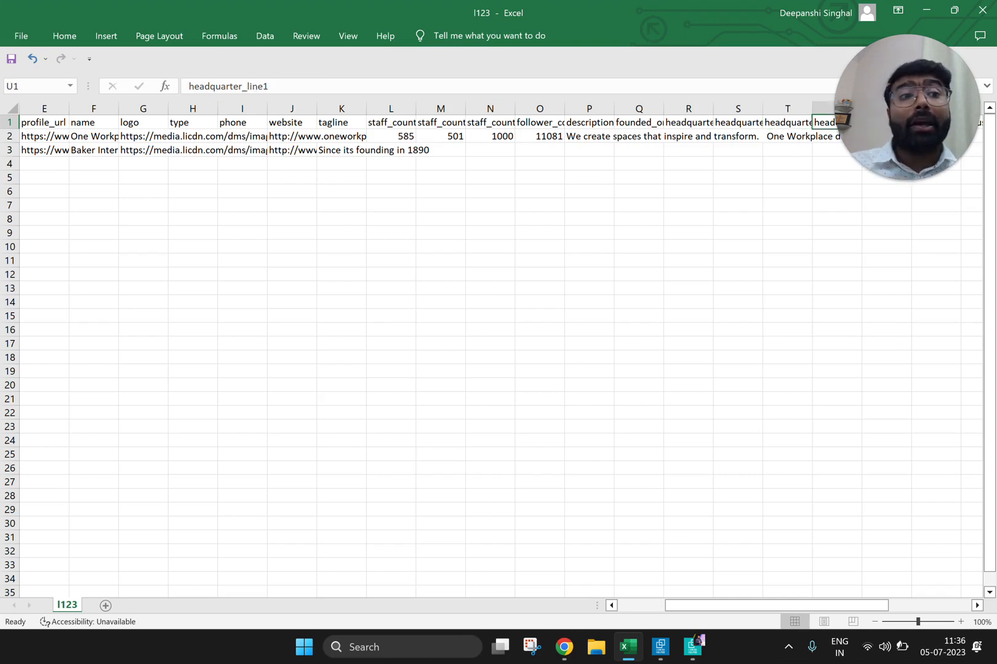
key(Right)
key(Right)
key(Right)
key(Right)
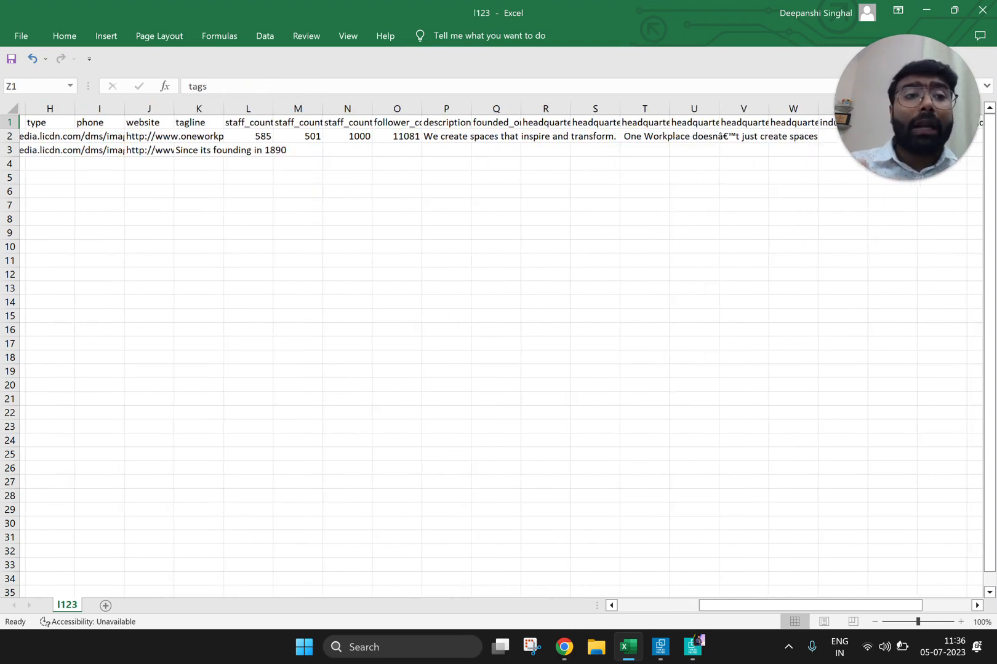
Step: Check the first organization's specialities cell and the header fields beyond tags, up to column AE
key(Left)
key(Down)
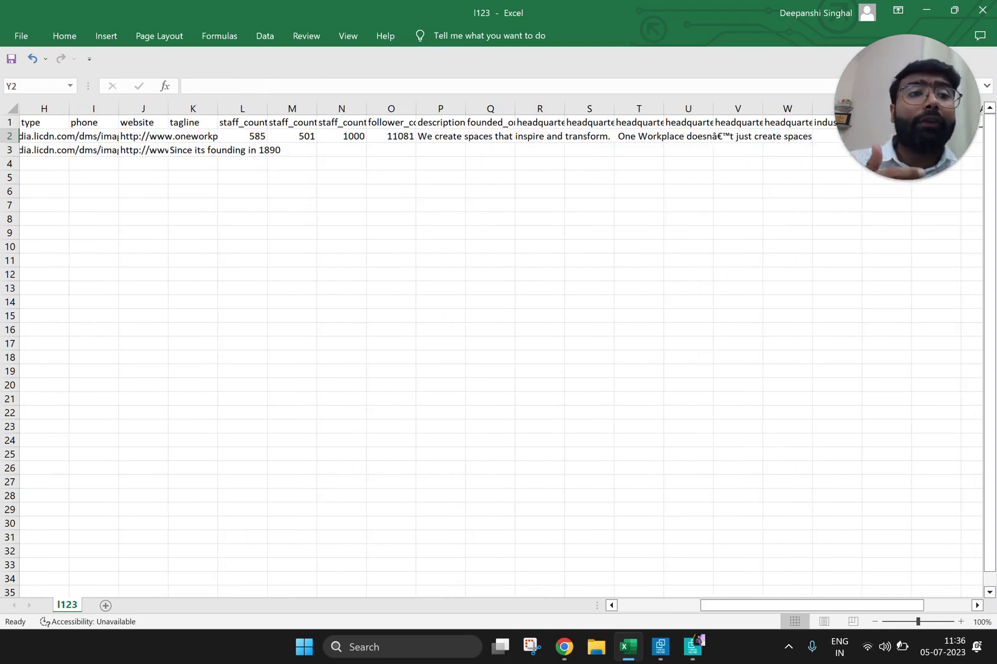
key(Up)
key(Right)
key(Right)
key(Right)
key(Right)
key(Right)
key(Right)
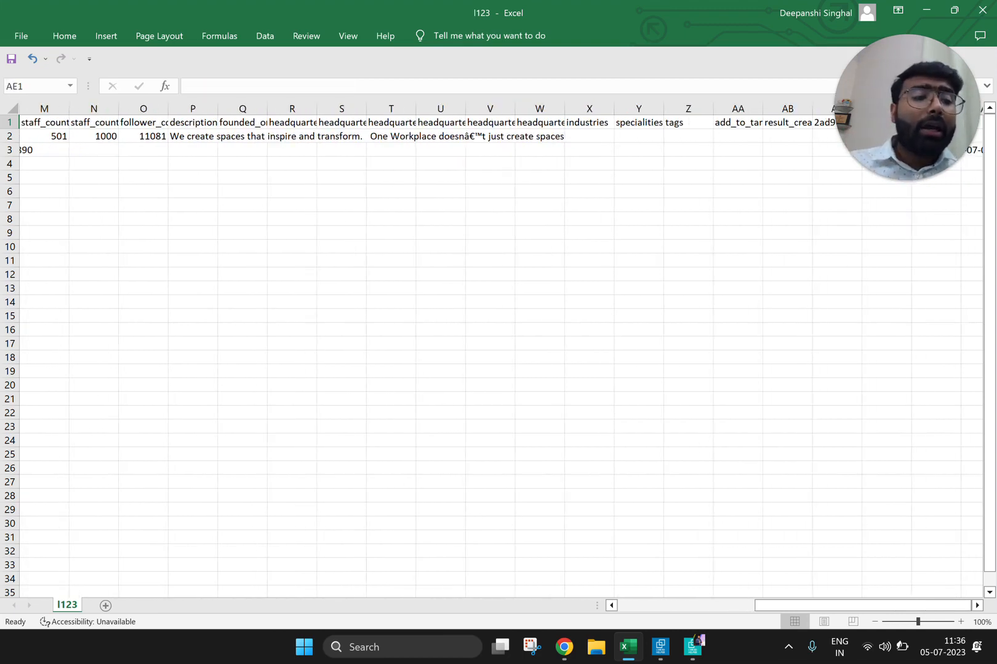
mouse_move(904, 163)
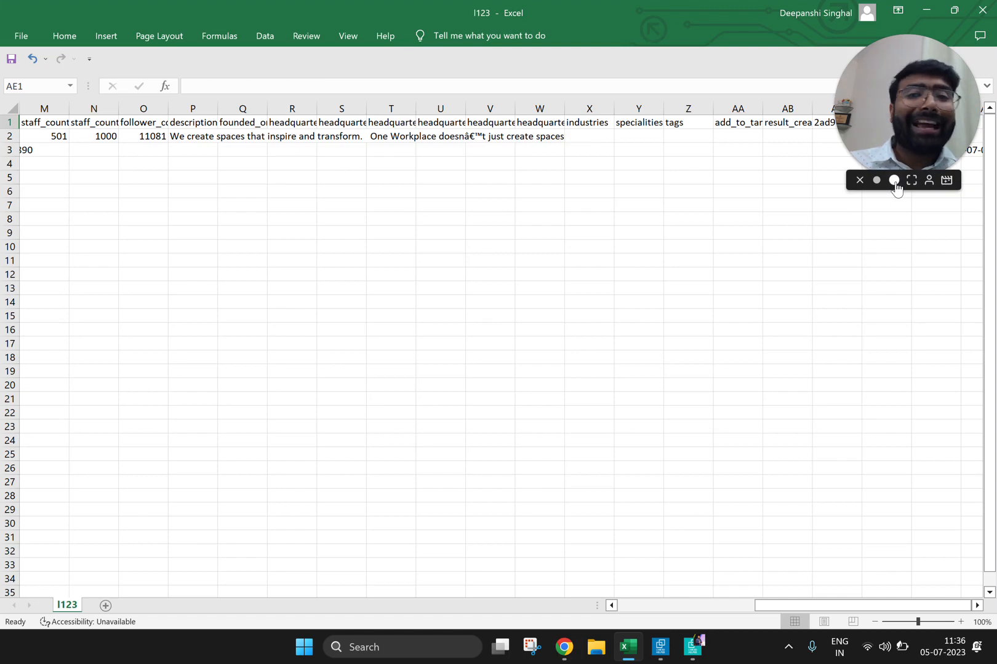
click(895, 181)
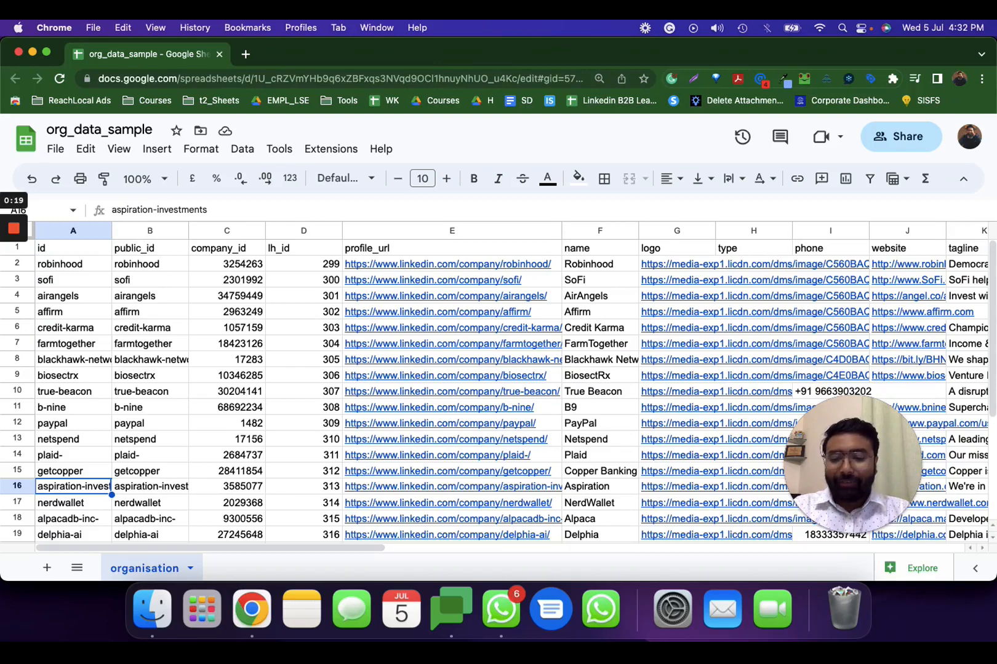
Step: In the org_data_sample Google Sheet, look down the id column to the last organization and return to the id header
key(Up)
key(Down)
key(Down)
key(Down)
key(Down)
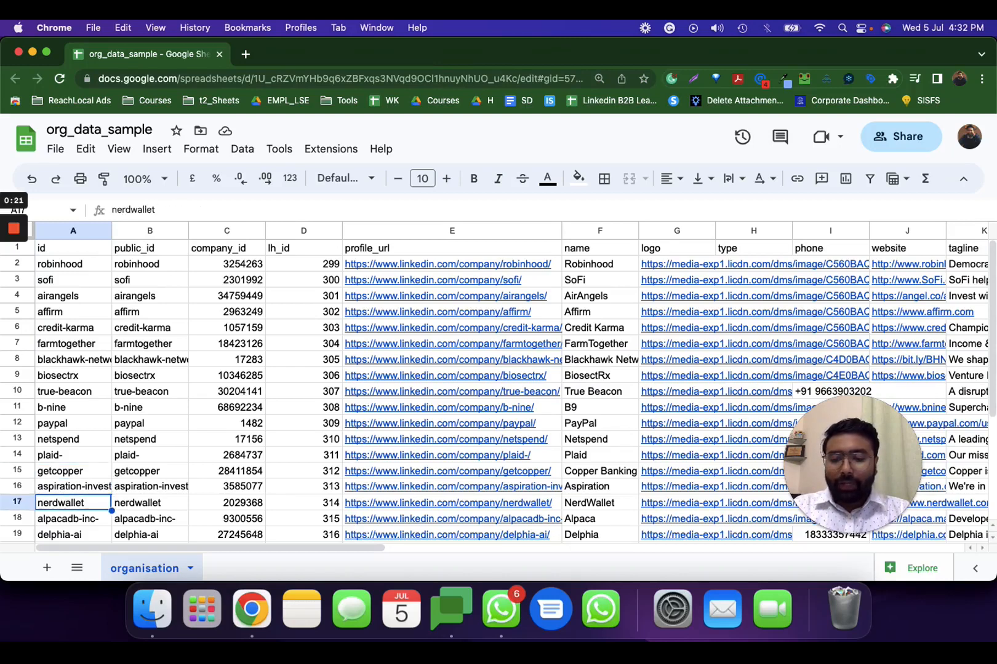
key(Down)
key(Down)
key(Down)
key(Down)
key(Down)
key(Down)
key(Down)
key(Down)
key(Up)
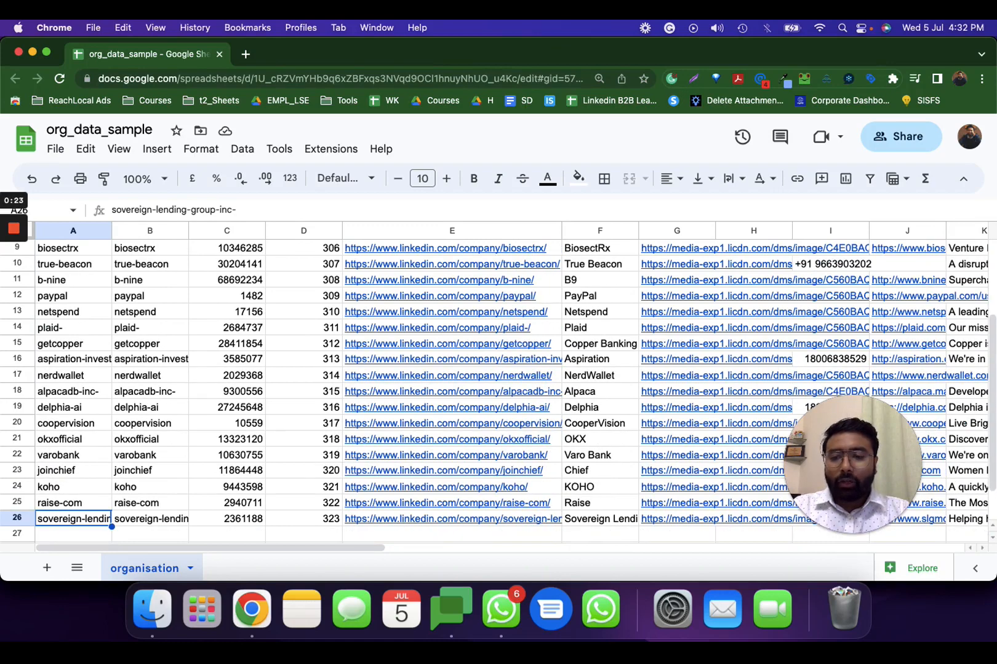
key(super+shift+Up)
key(super+Up)
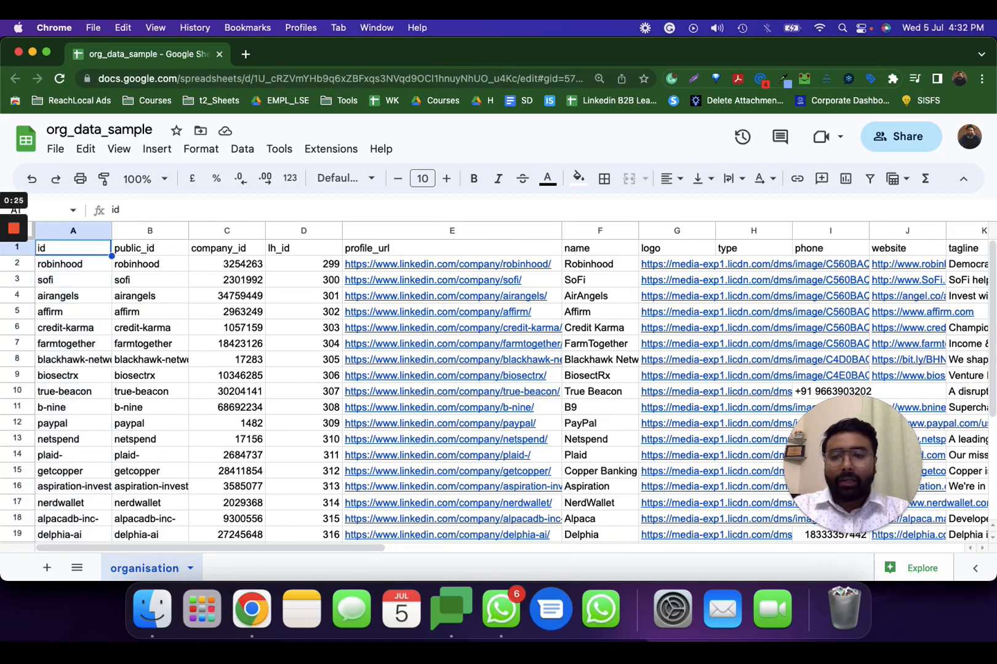
Step: Review the sample sheet's headers from public_id through lh_id and profile_url to name
key(Right)
key(Right)
key(Right)
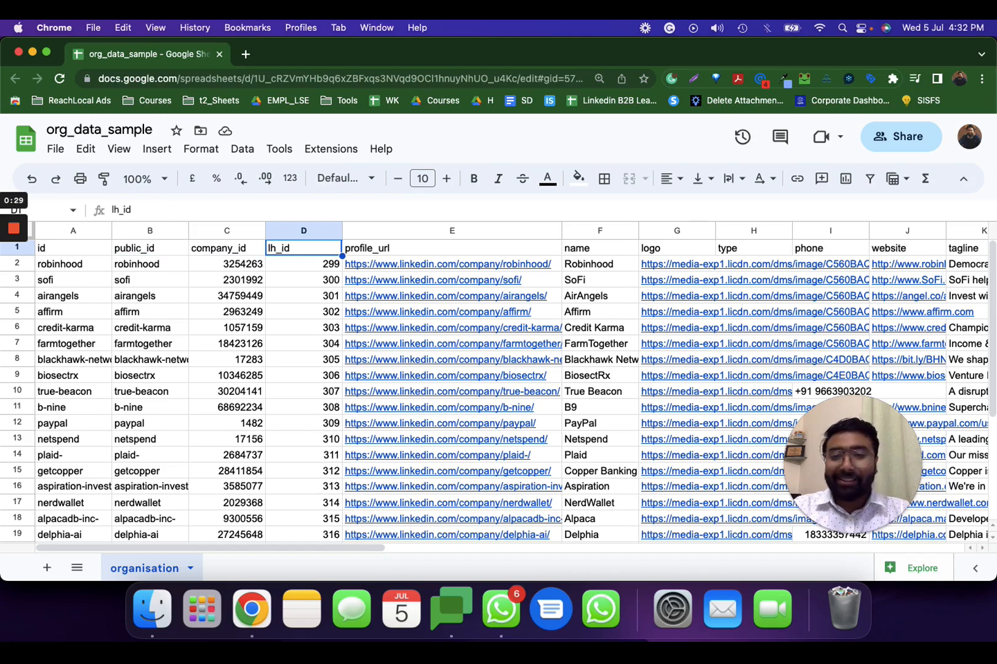
key(Right)
key(Right)
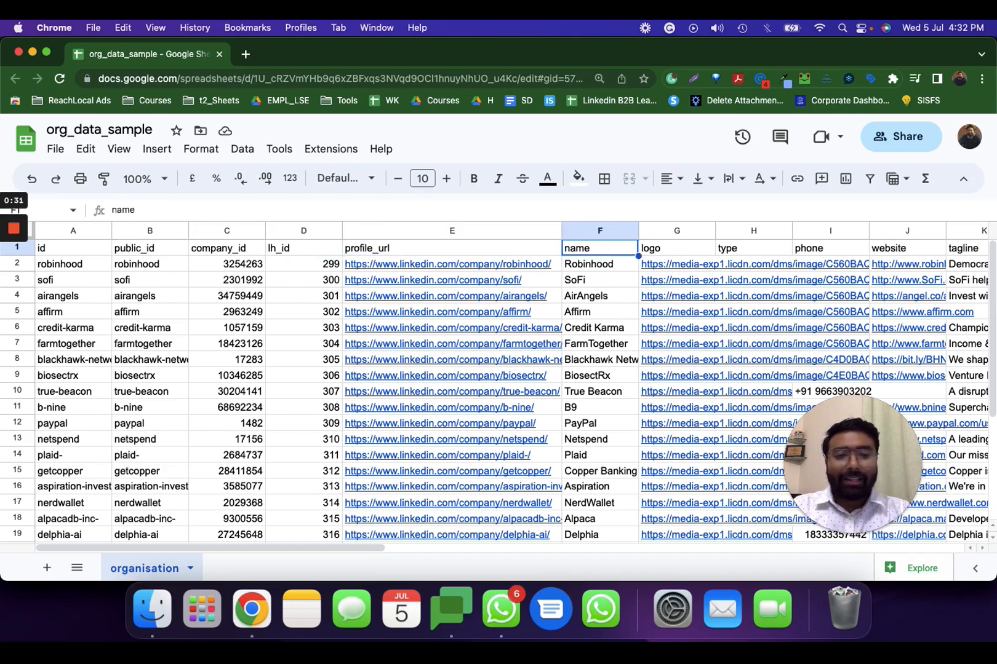
Step: Examine the filled cells in the phone and website columns, finishing at the tagline header
key(Right)
key(Right)
key(Right)
key(super+Down)
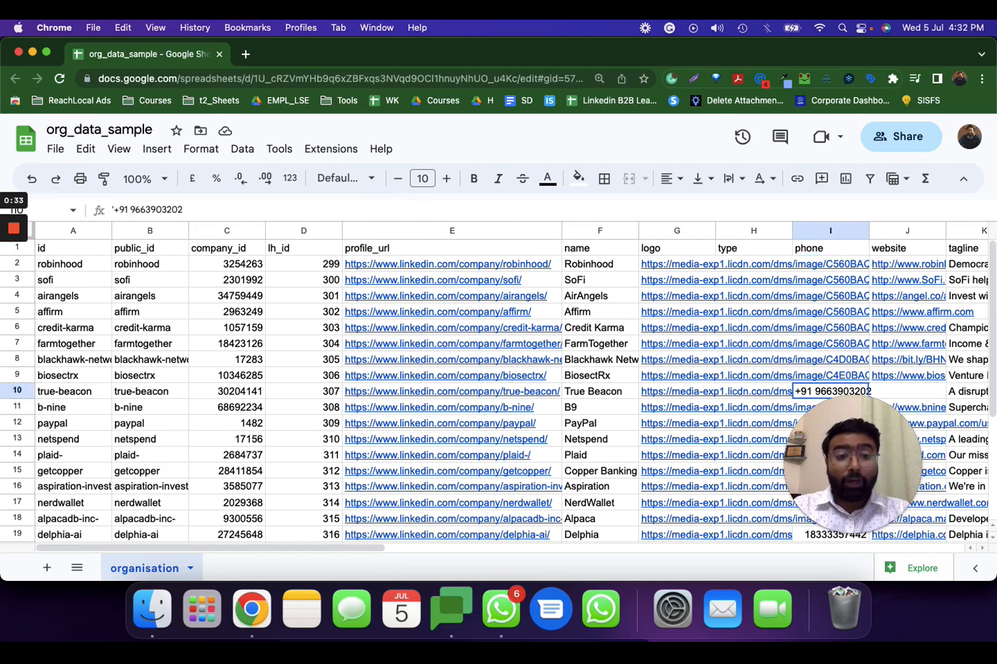
key(super+Up)
key(Right)
key(super+Down)
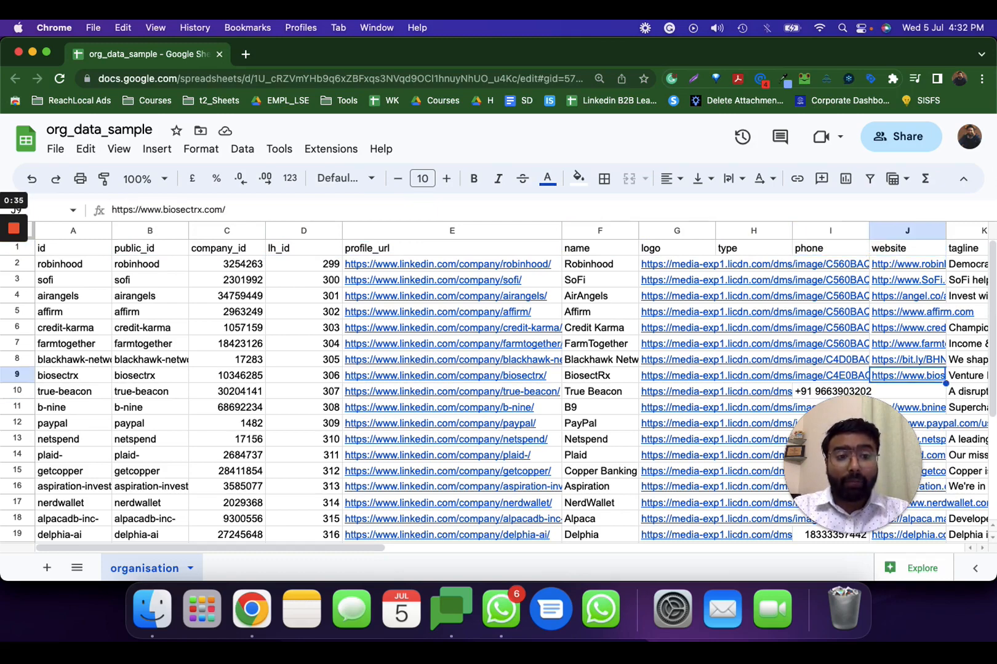
key(super+Up)
key(Right)
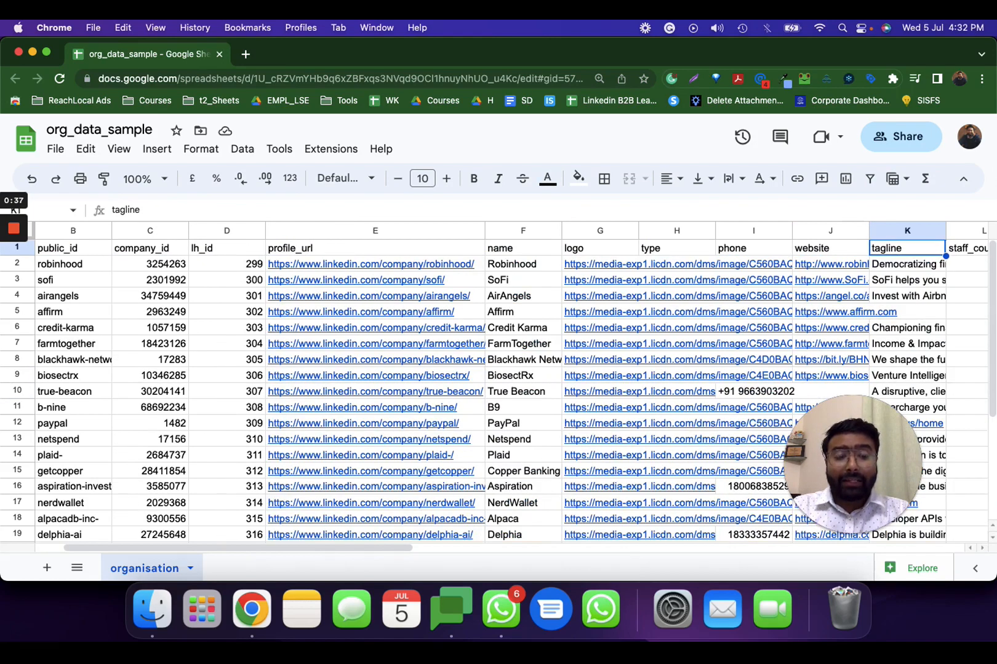
Step: Review the sample sheet's headers from staff_count and its range fields through follower_count and description to founded_on
key(Right)
key(Right)
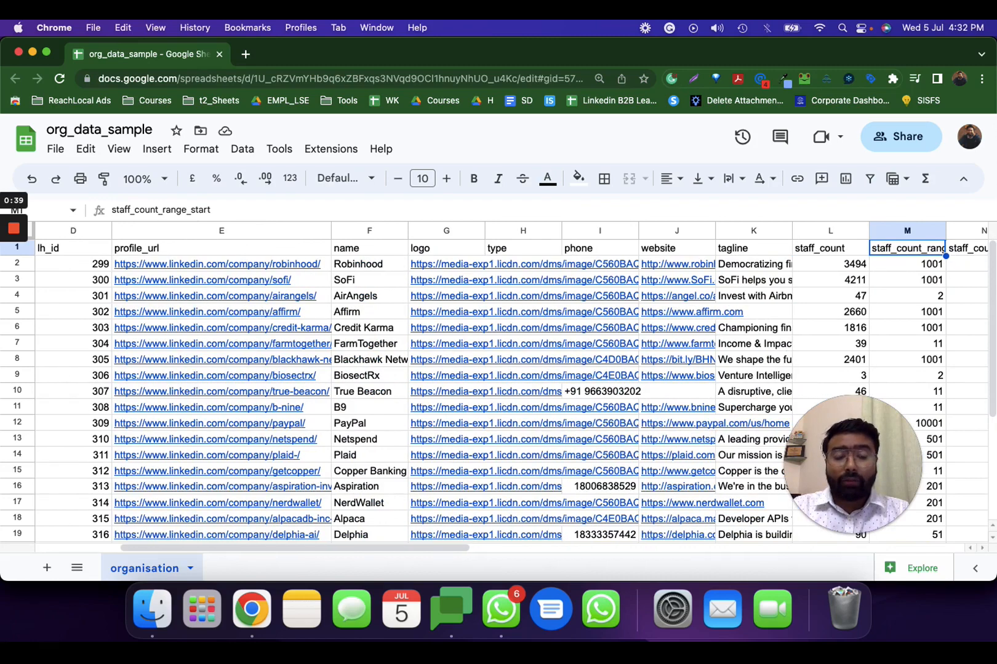
key(Right)
key(Right)
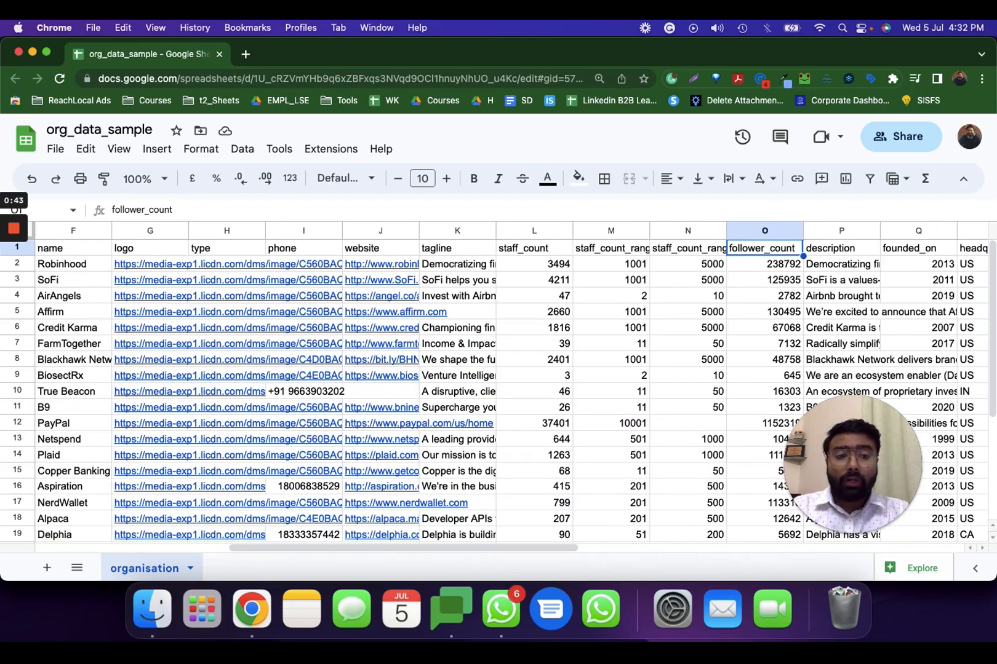
key(Right)
Step: Go through the headquarter headers, covering country, city, geographic area, address lines and postal code
key(Right)
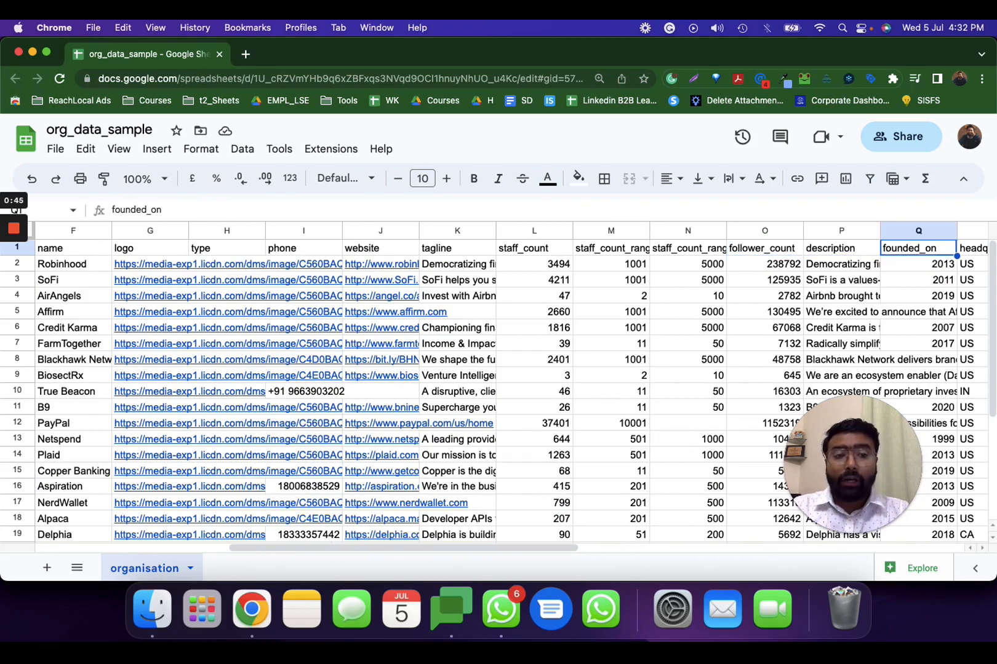
key(Right)
key(Right)
key(Right)
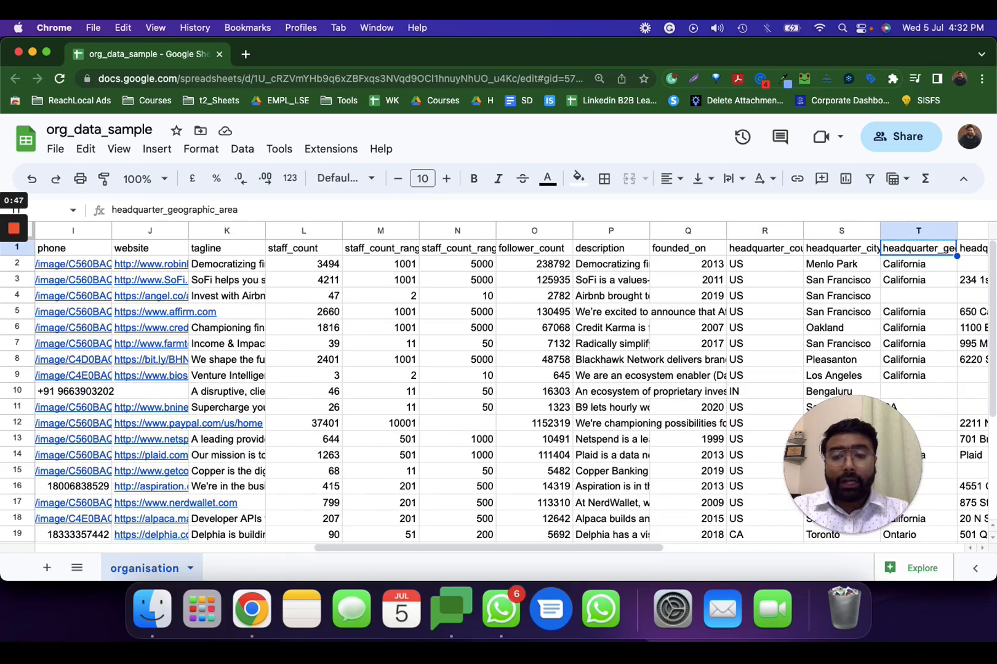
key(Right)
key(Right)
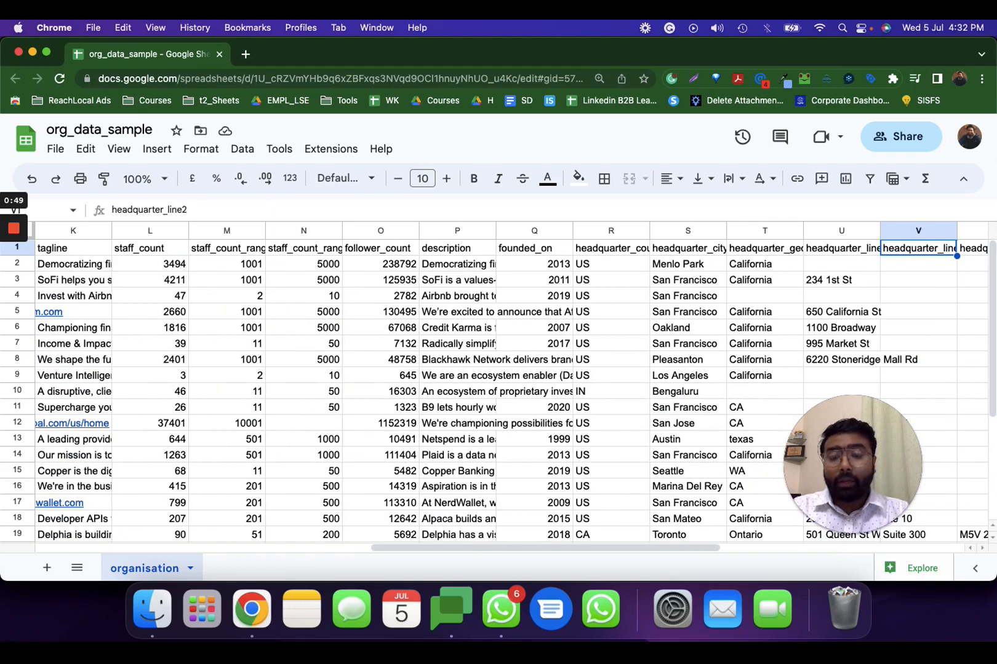
key(Right)
key(Right)
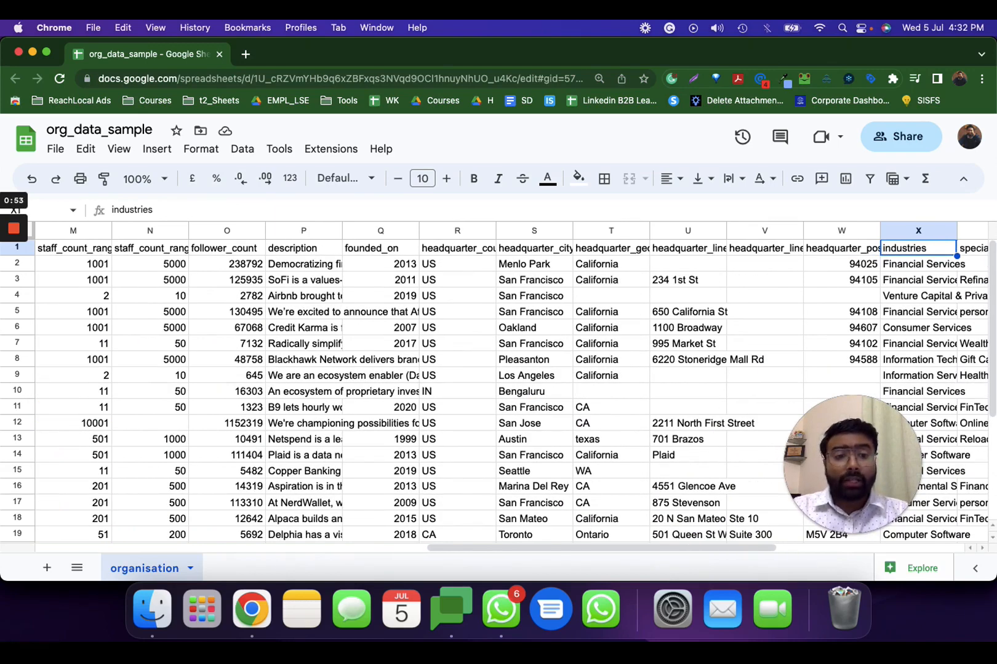
Step: Check the industries, specialities and tags headers and the remaining header cells up to column AD
key(Right)
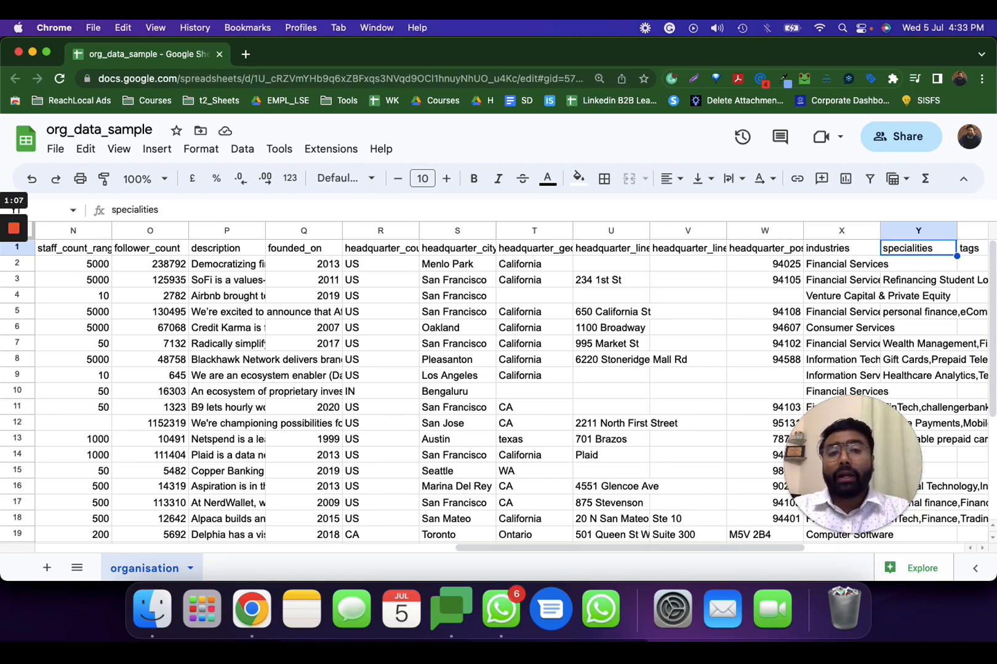
key(Right)
key(Right)
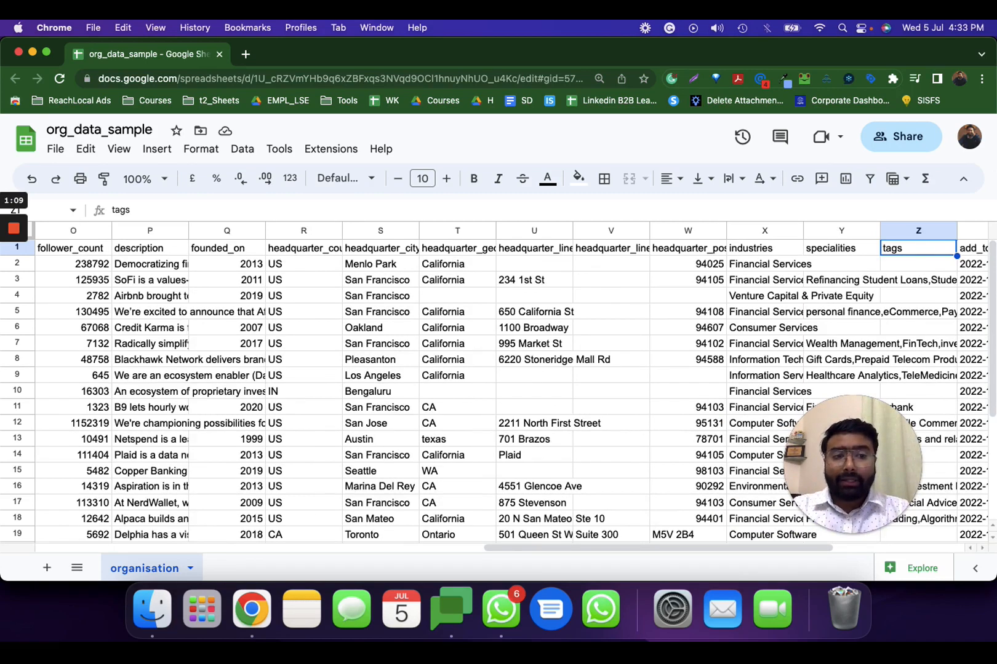
key(Right)
key(Right)
key(Right)
key(Right)
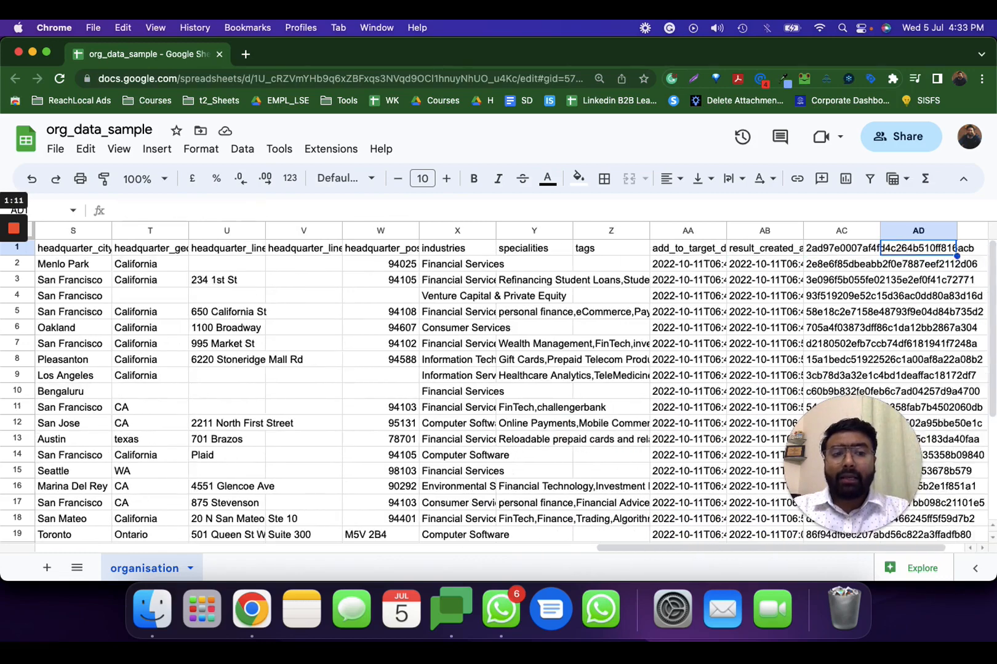
Step: Go back along the header row from column AD to the headquarter_geographic_area header
key(Left)
key(Left)
key(Left)
key(Left)
key(Left)
key(Left)
key(Left)
key(Left)
key(Left)
key(Left)
key(Left)
key(Left)
key(Left)
key(Left)
key(Left)
key(Left)
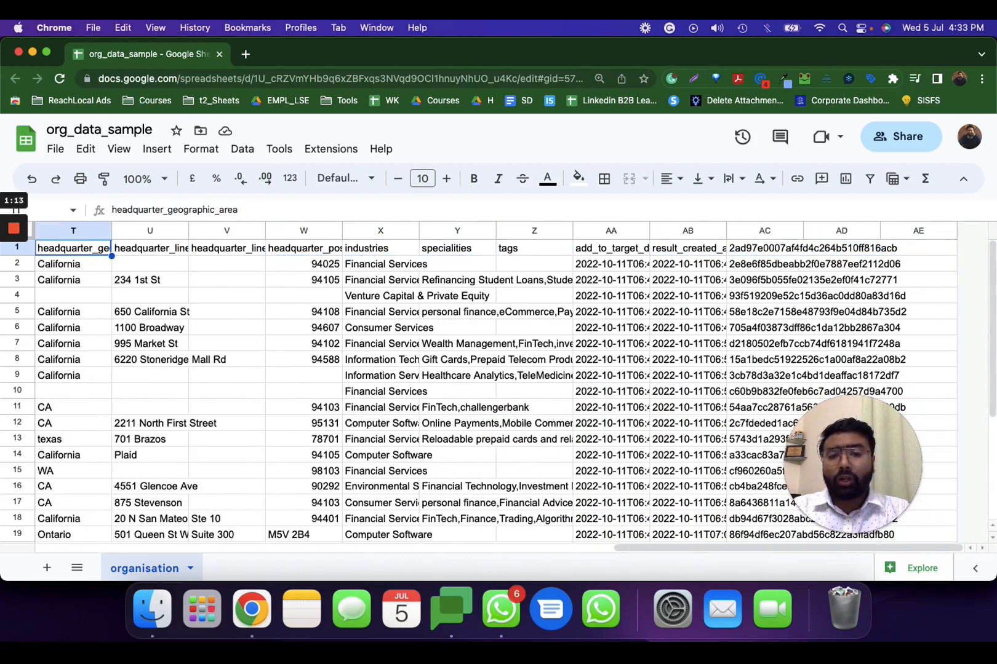